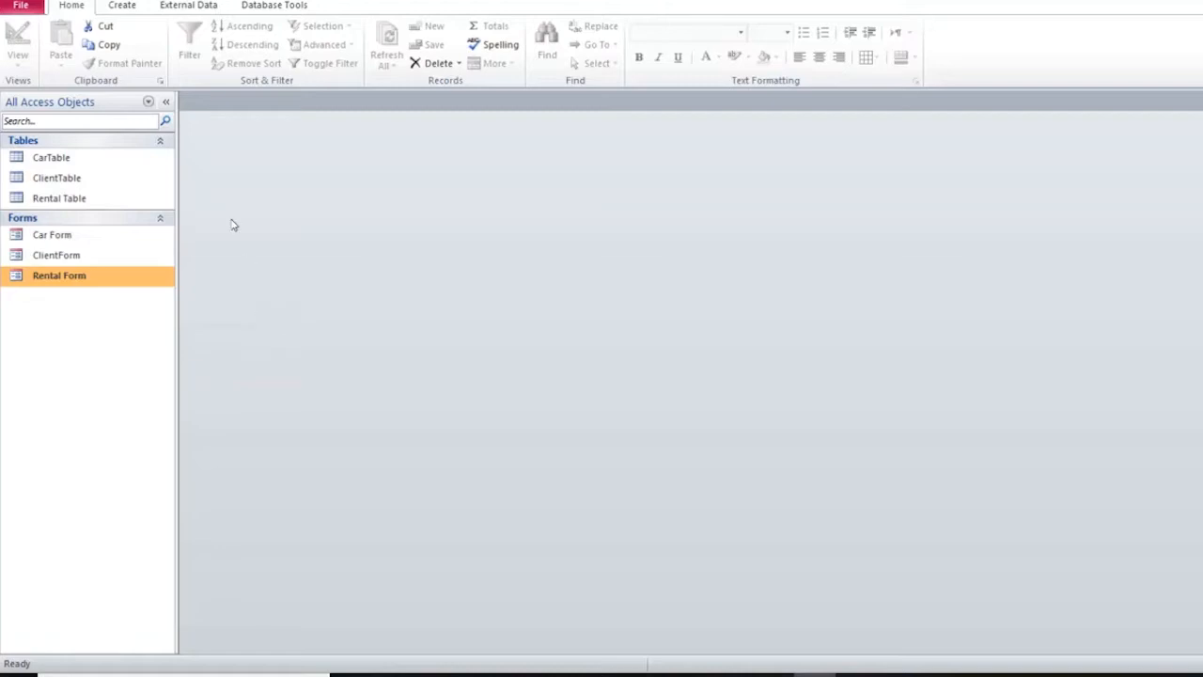
# Open Car Form, ClientForm and Rental Form, view the rental's License Number choices, and go from the rental record to the client form.
pyautogui.doubleClick(97, 239)
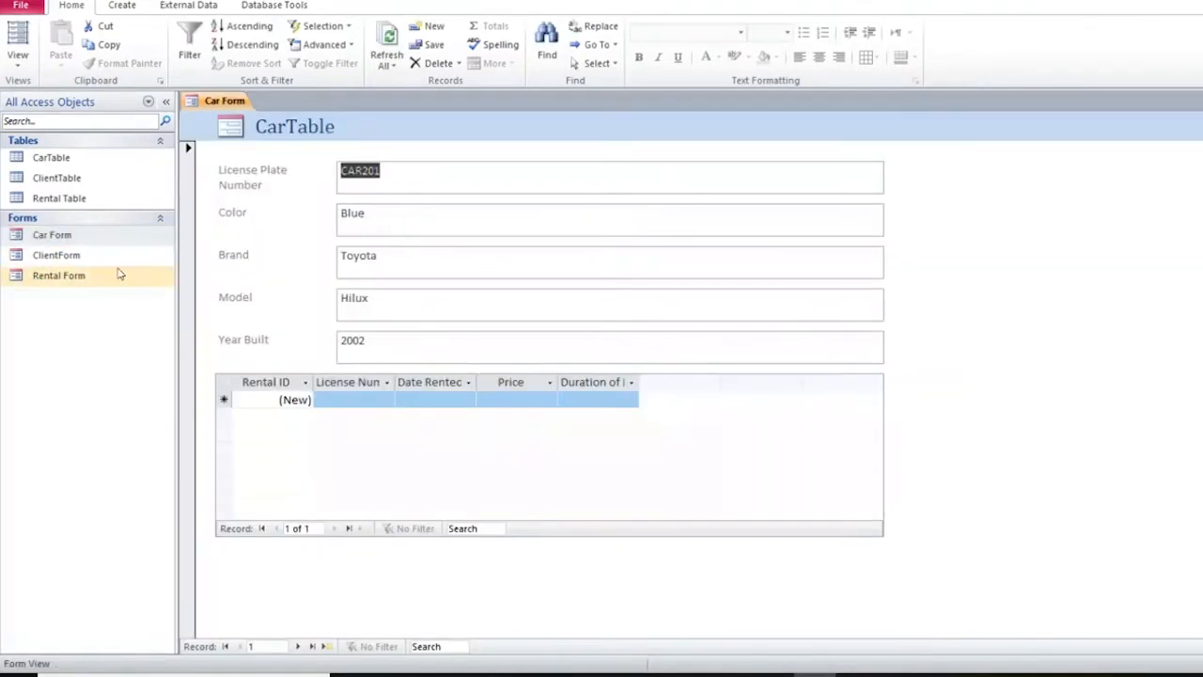
pyautogui.doubleClick(77, 260)
pyautogui.doubleClick(70, 274)
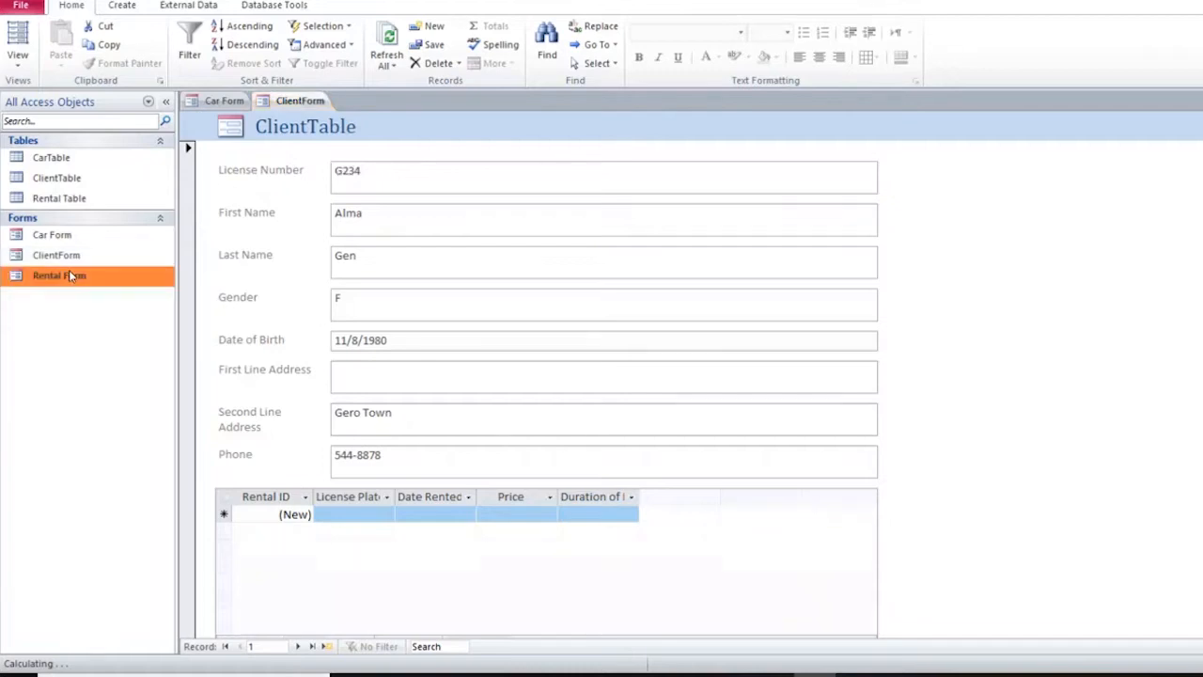
pyautogui.click(512, 213)
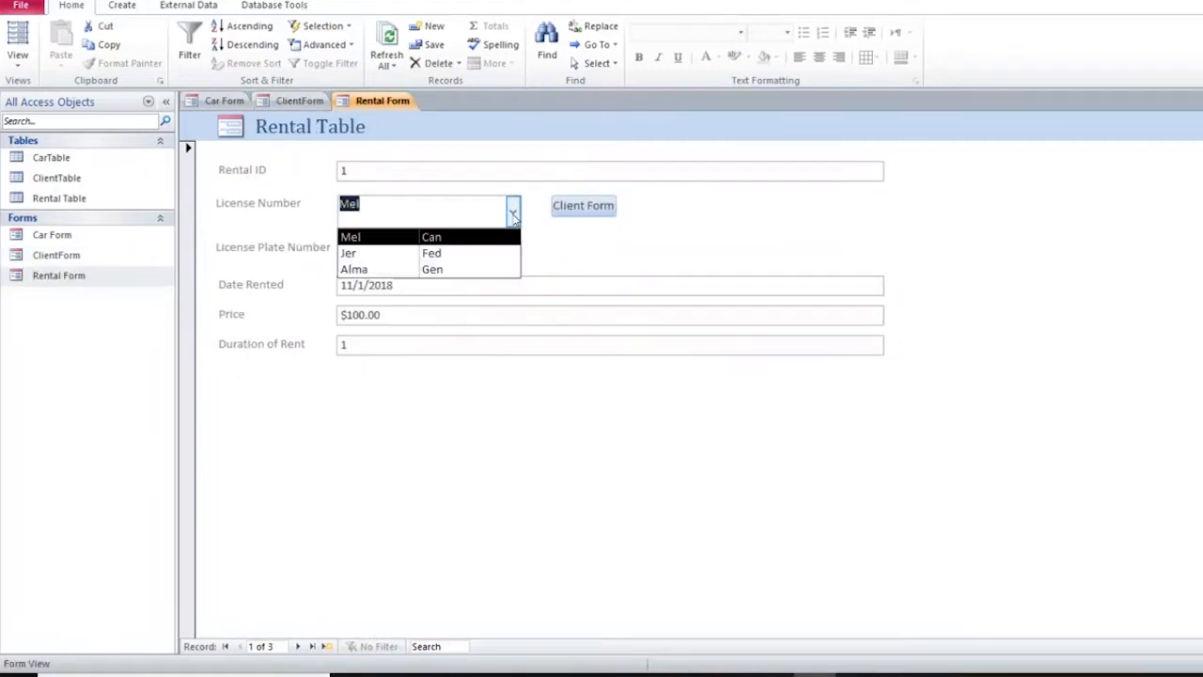
pyautogui.click(512, 213)
pyautogui.click(588, 205)
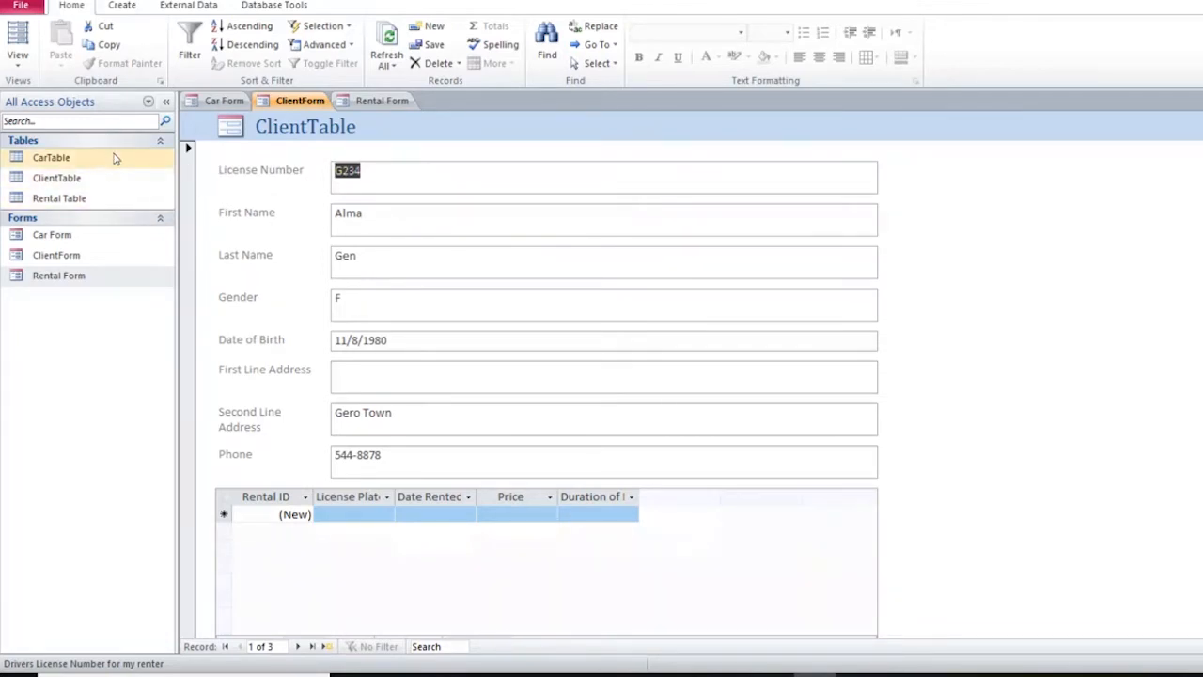
# Enforce referential integrity with cascading updates and deletes on the License Plate Number relationship between CarTable and Rental Table.
pyautogui.click(244, 6)
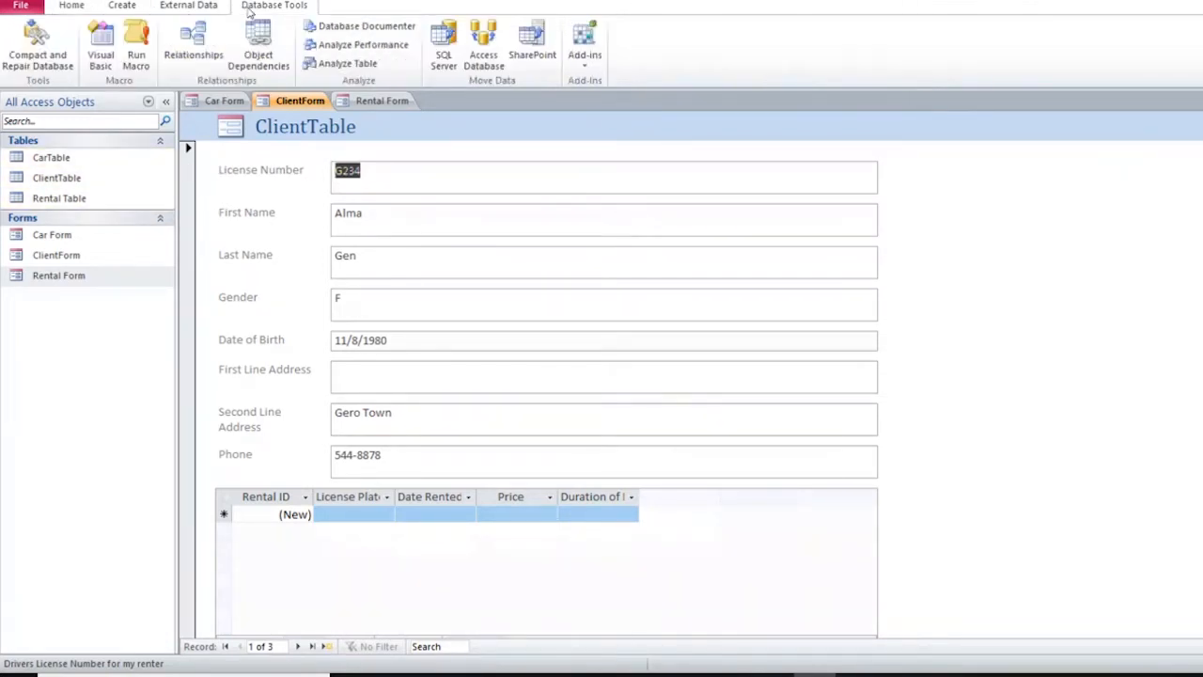
pyautogui.click(192, 54)
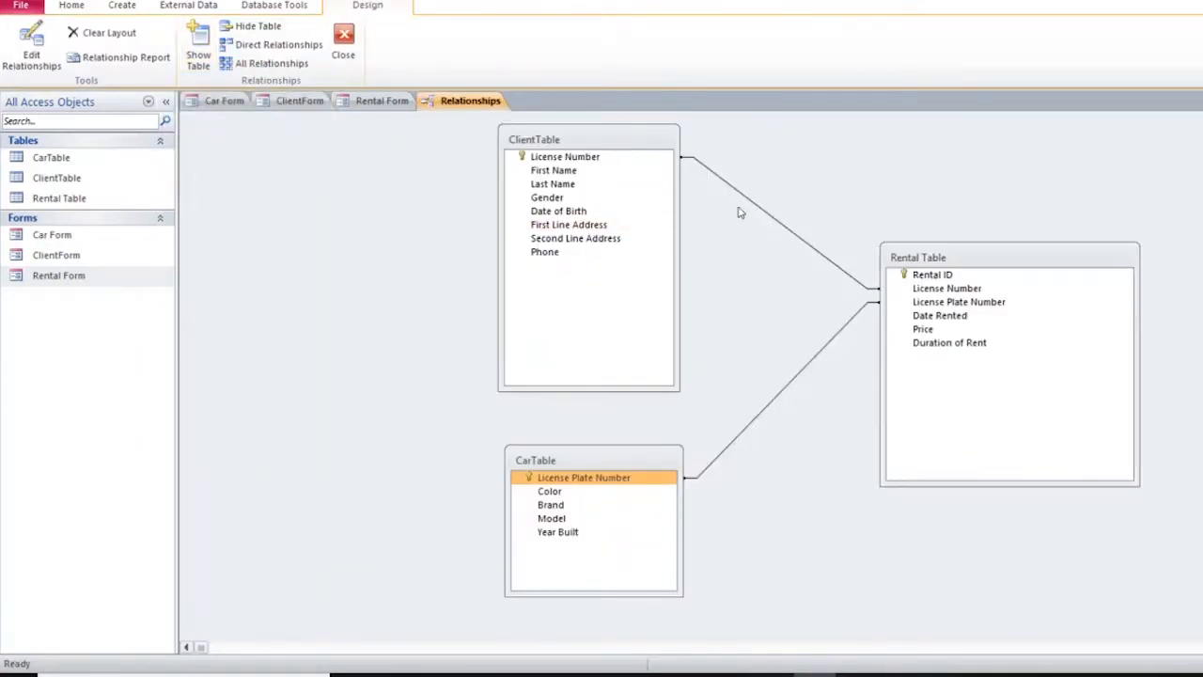
pyautogui.click(894, 288)
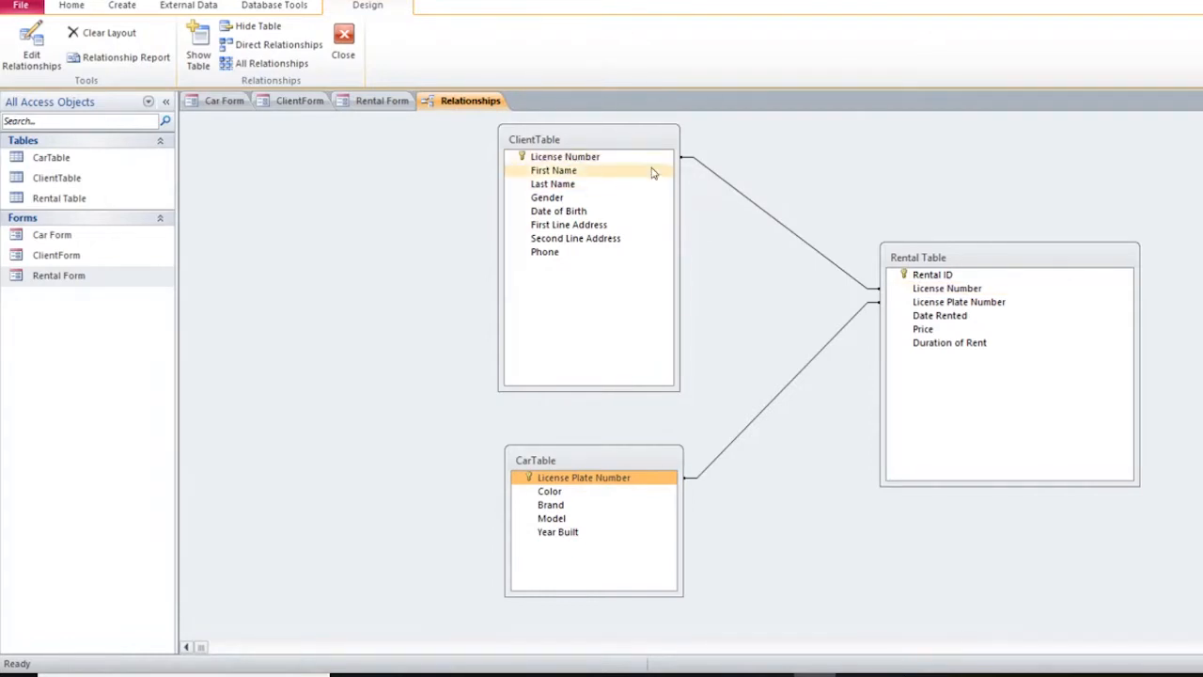
pyautogui.click(590, 477)
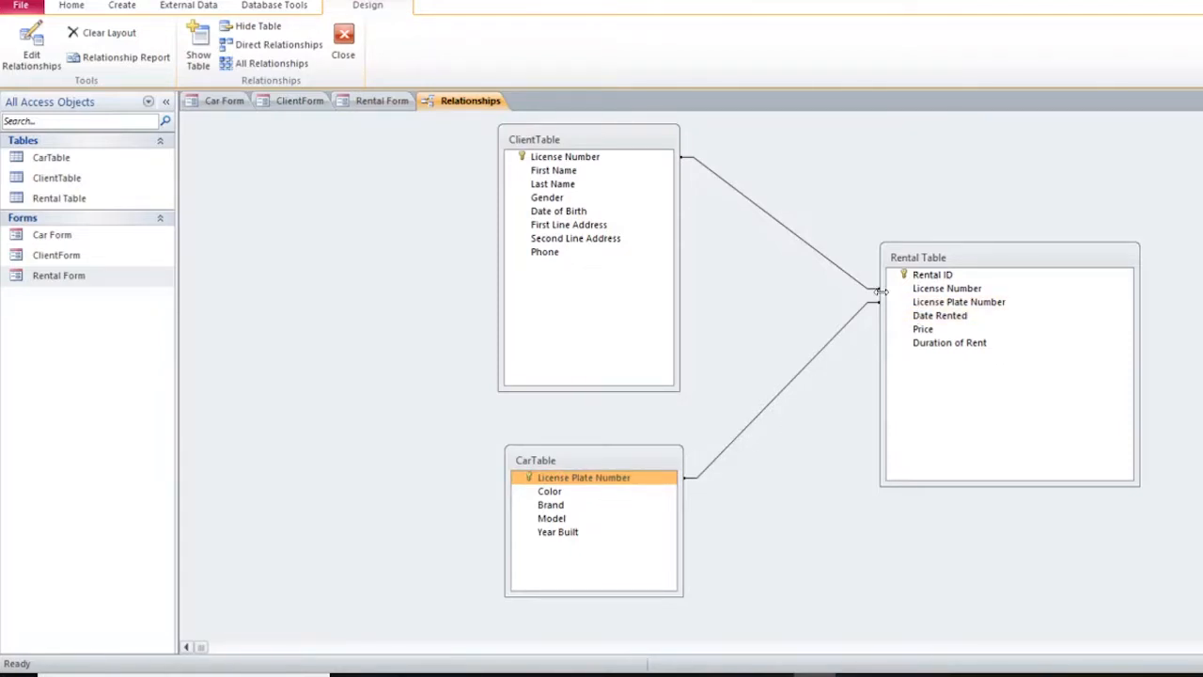
pyautogui.rightClick(836, 340)
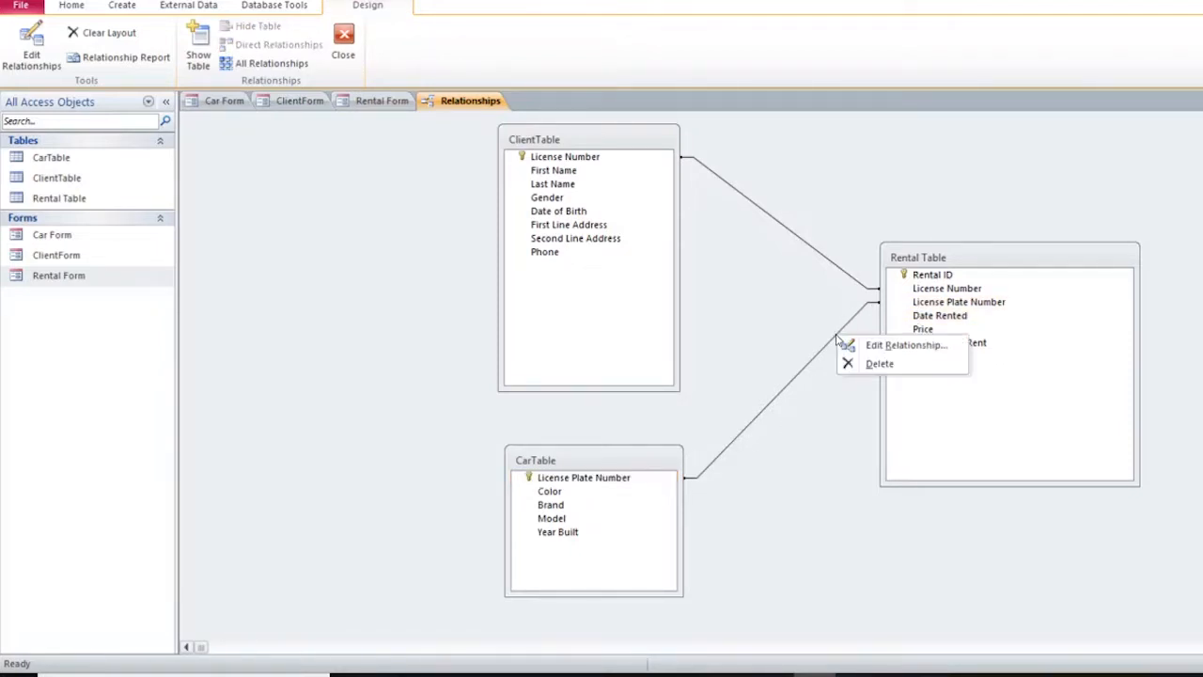
pyautogui.click(890, 346)
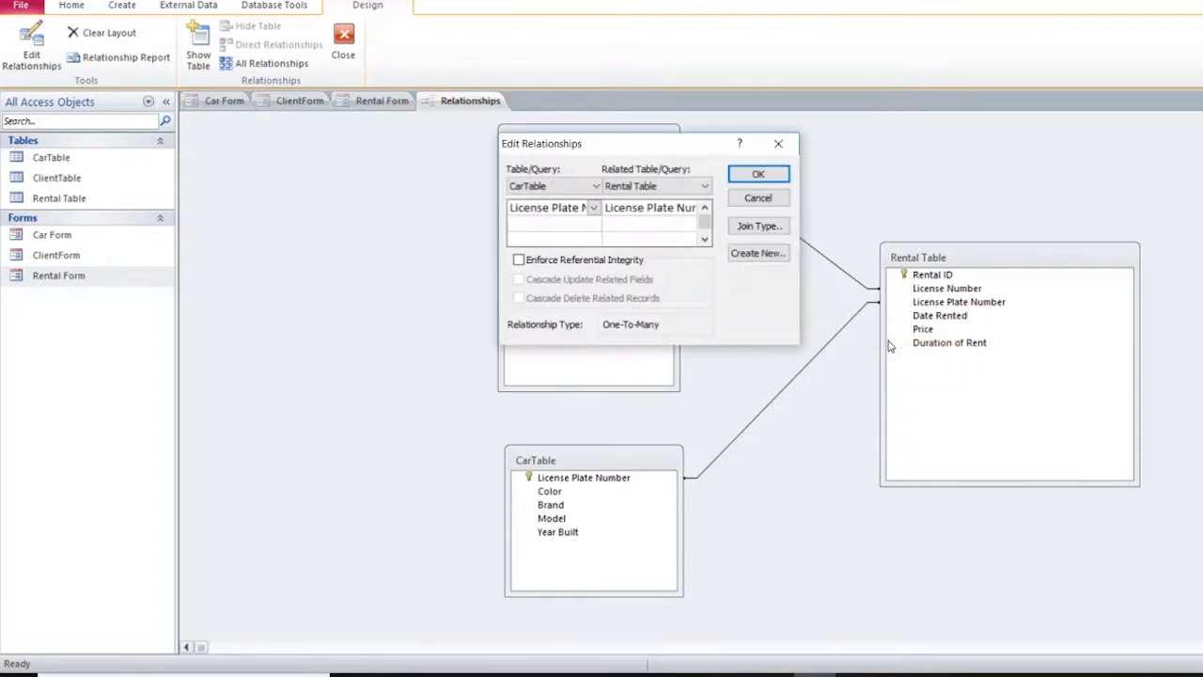
pyautogui.click(520, 260)
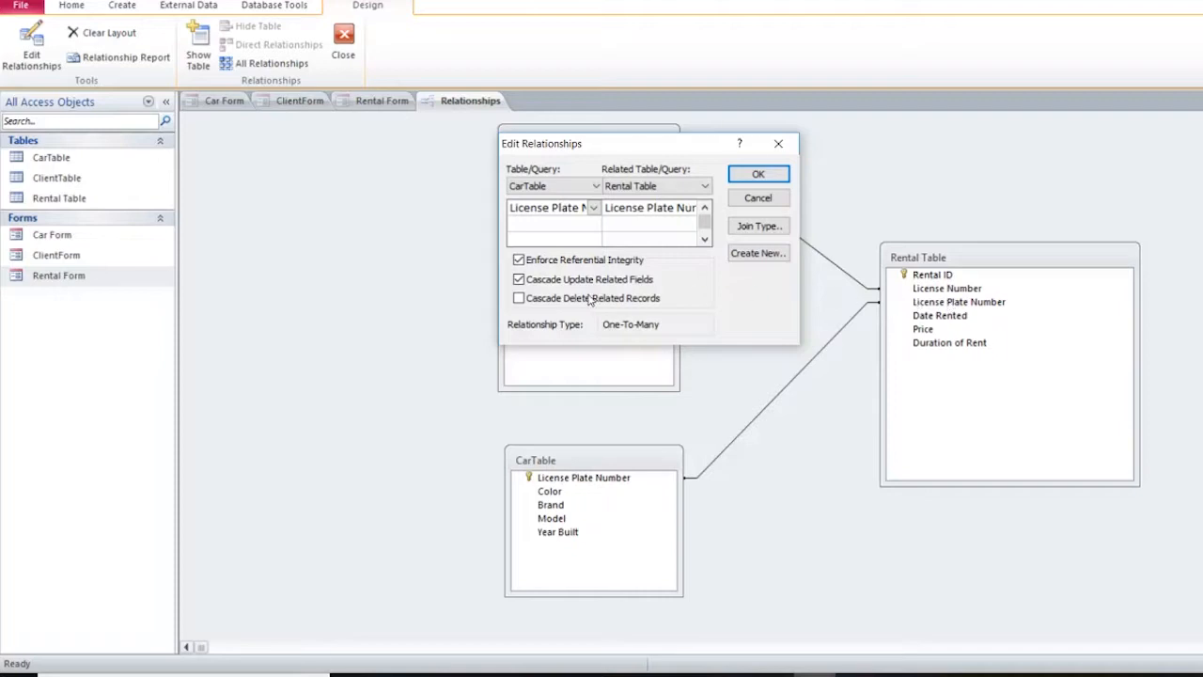
pyautogui.click(519, 298)
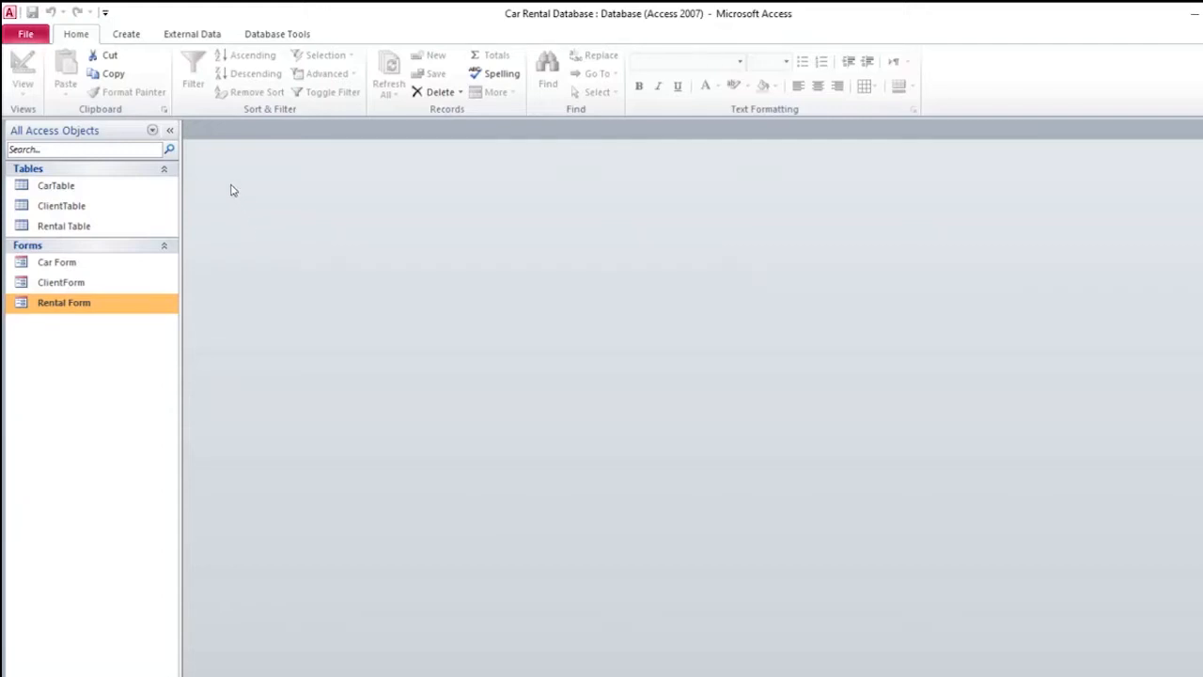
# Create a new query in design view containing CarTable, ClientTable and Rental Table.
pyautogui.click(129, 36)
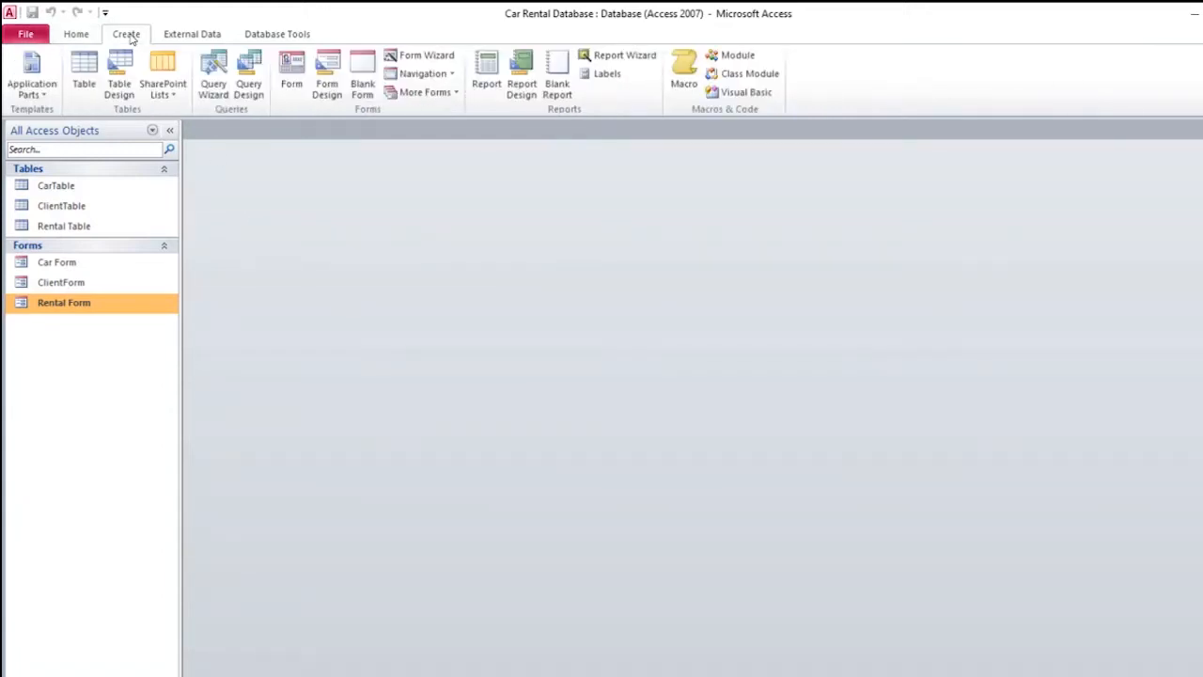
pyautogui.click(249, 86)
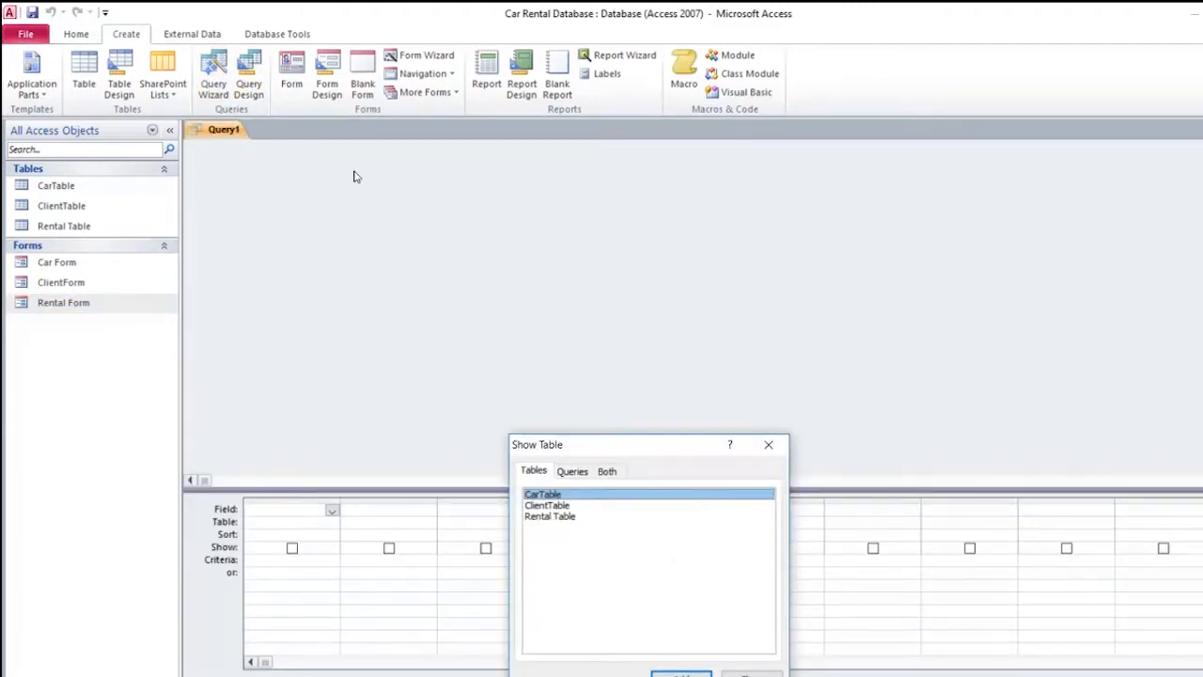
pyautogui.moveTo(593, 451); pyautogui.dragTo(763, 293)
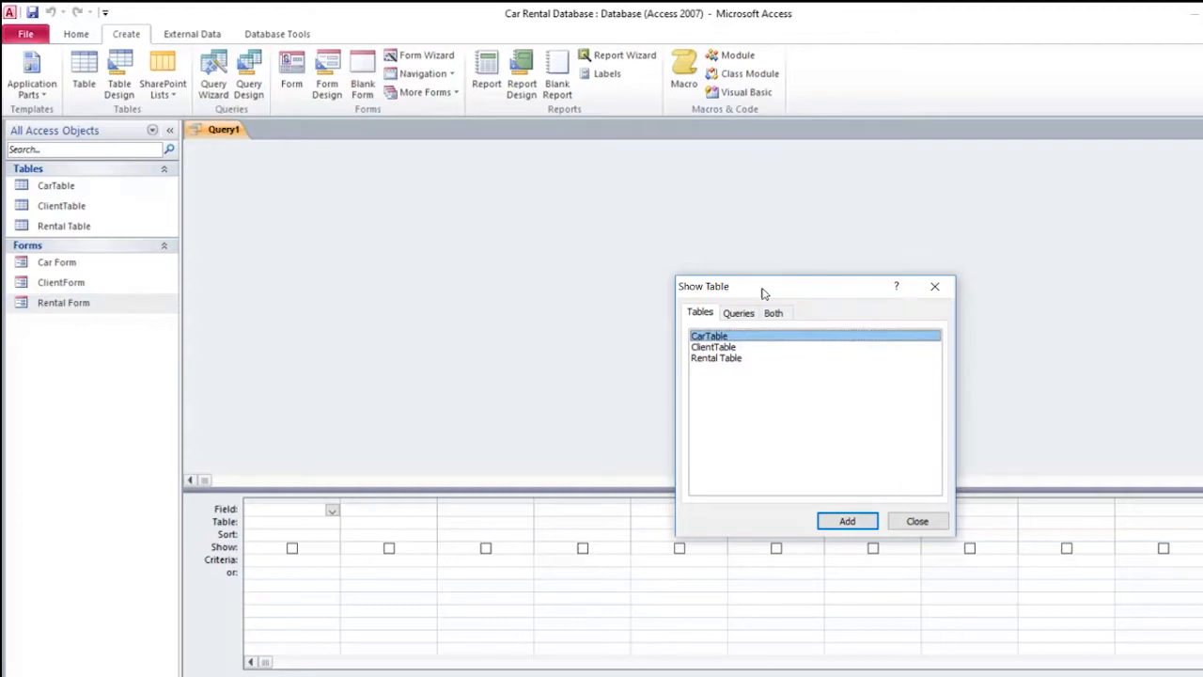
pyautogui.click(724, 358)
pyautogui.keyDown('shift'); pyautogui.click(712, 335); pyautogui.keyUp('shift')
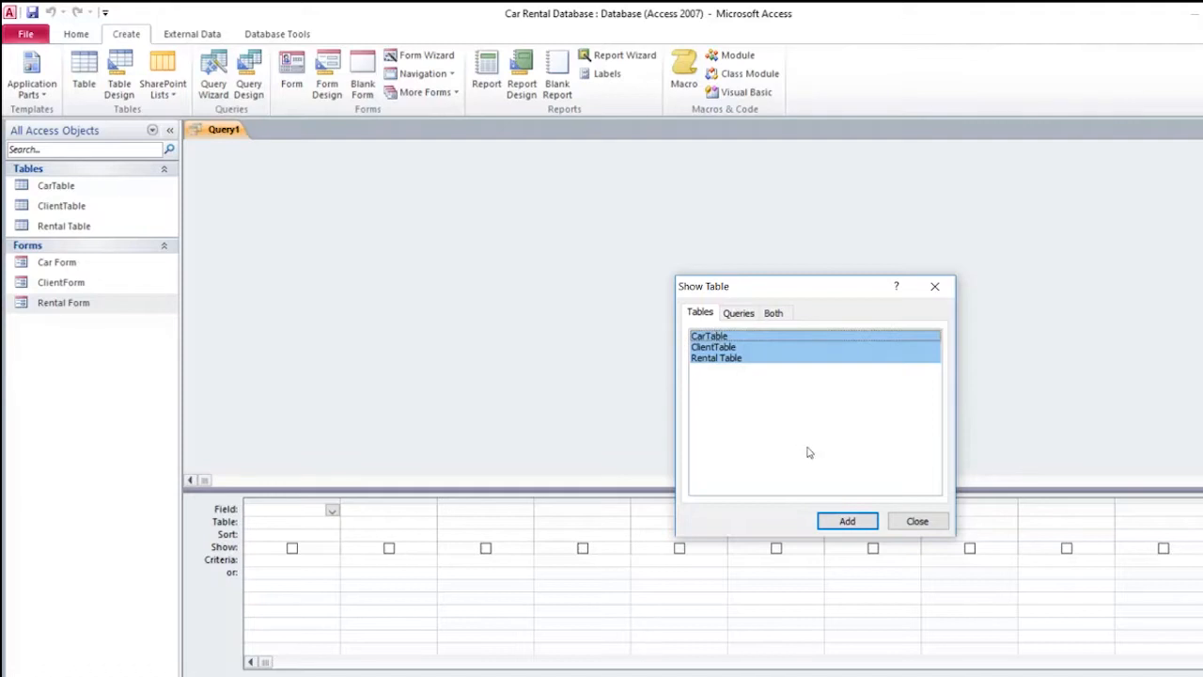
pyautogui.click(850, 524)
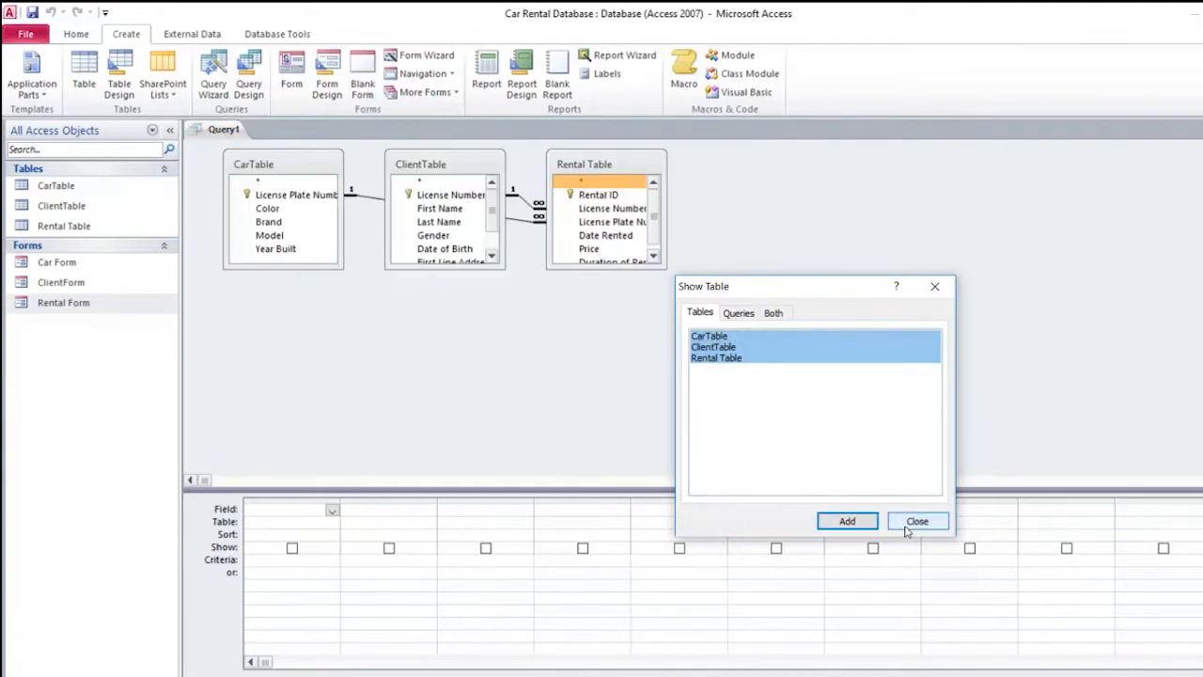
pyautogui.click(907, 528)
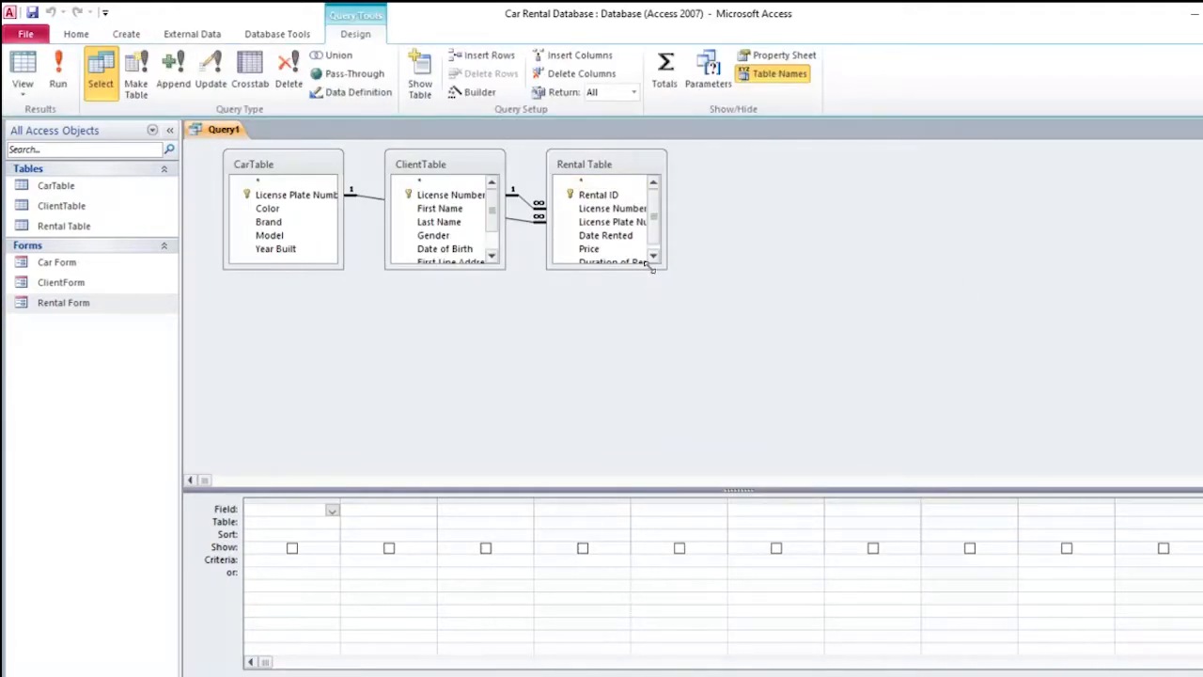
# Enlarge the Rental Table, ClientTable and CarTable field lists in the query design so all their fields fit.
pyautogui.moveTo(652, 268); pyautogui.dragTo(717, 359)
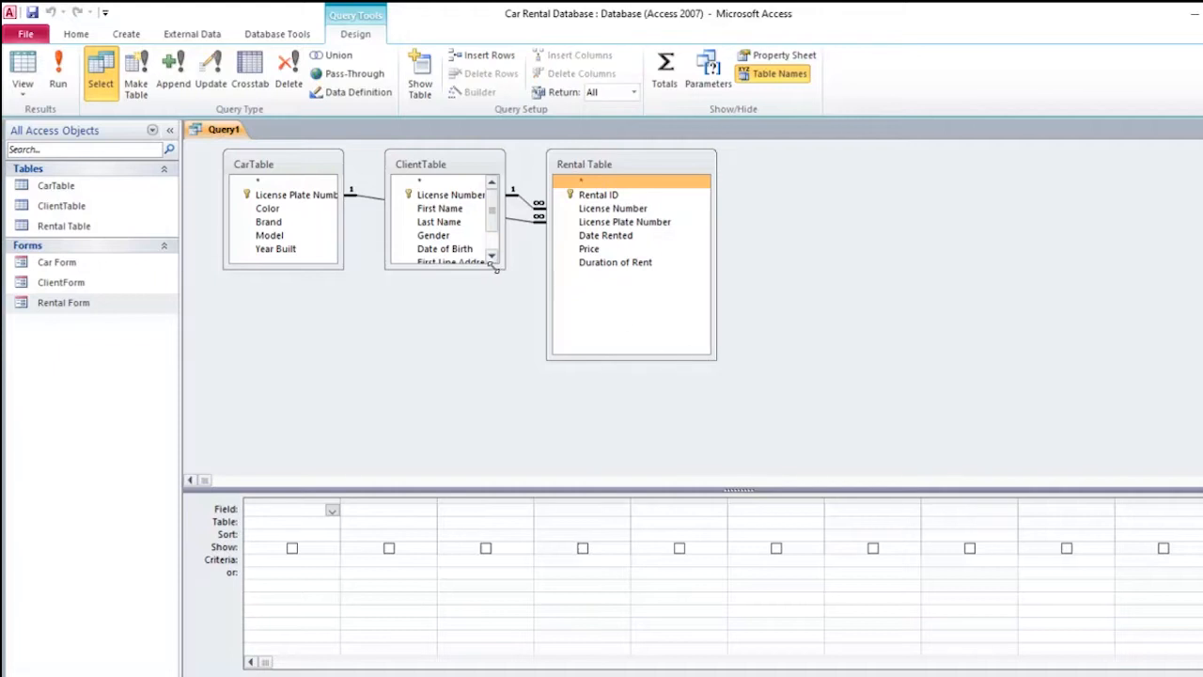
pyautogui.moveTo(494, 268); pyautogui.dragTo(508, 343)
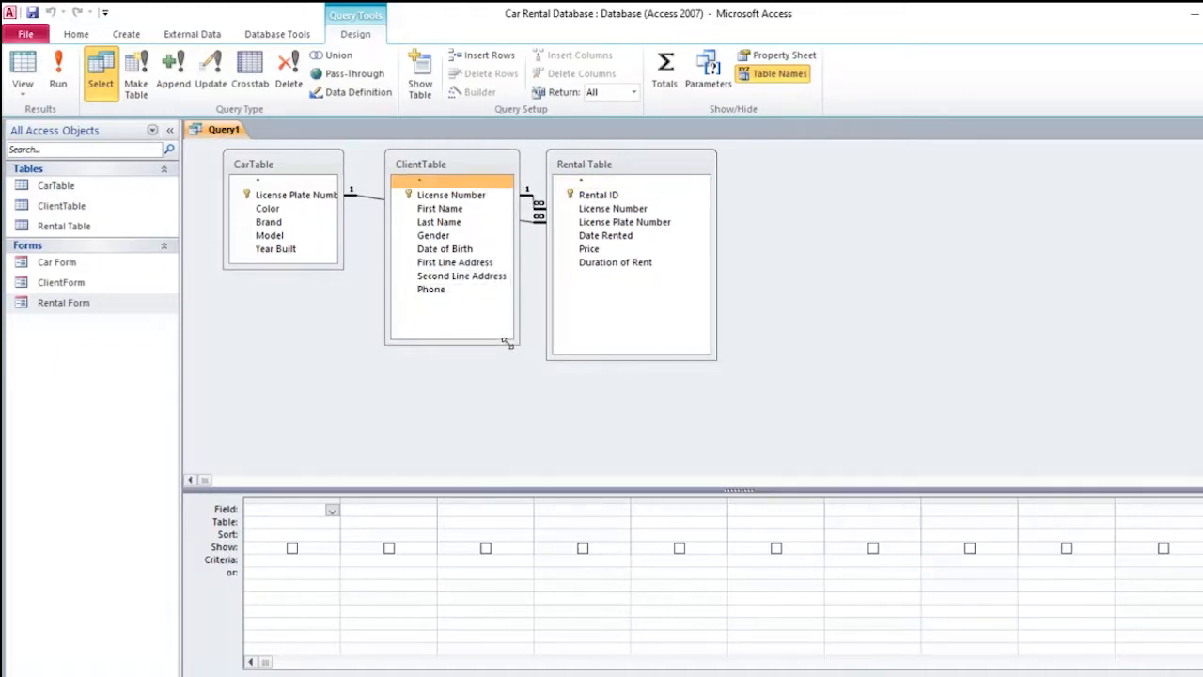
pyautogui.moveTo(320, 271); pyautogui.dragTo(323, 329)
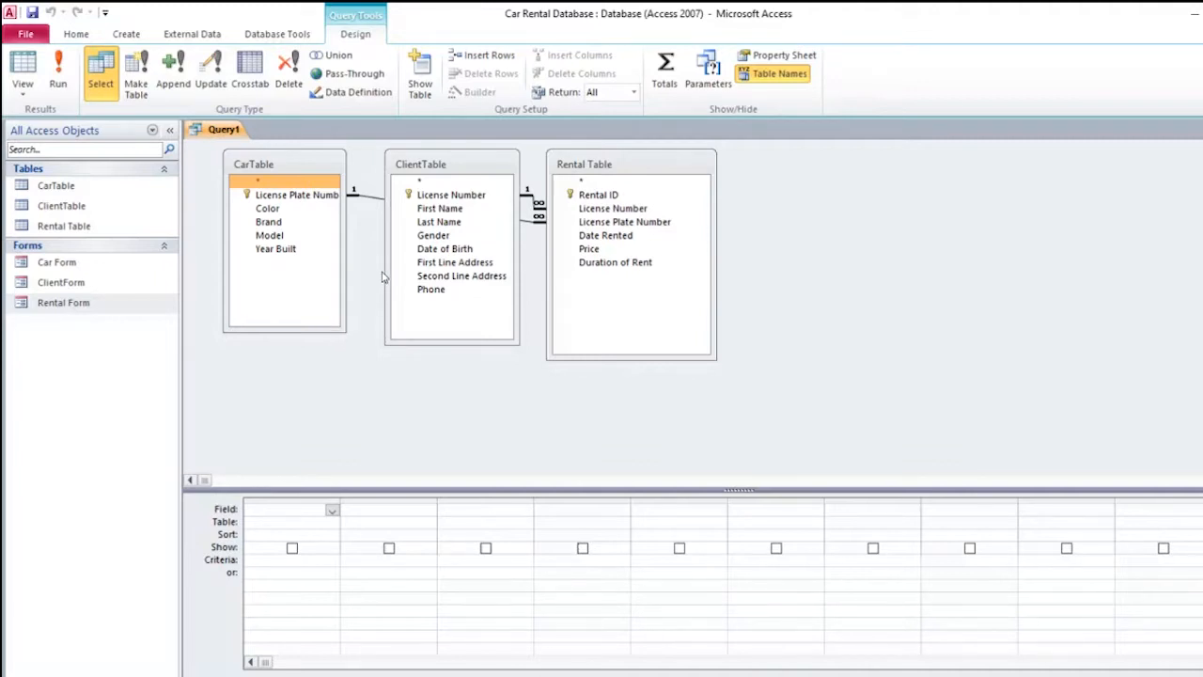
# Add First Name and Last Name from ClientTable, Brand from CarTable and Date Rented from Rental Table to the query, and run it.
pyautogui.click(443, 209)
pyautogui.doubleClick(445, 209)
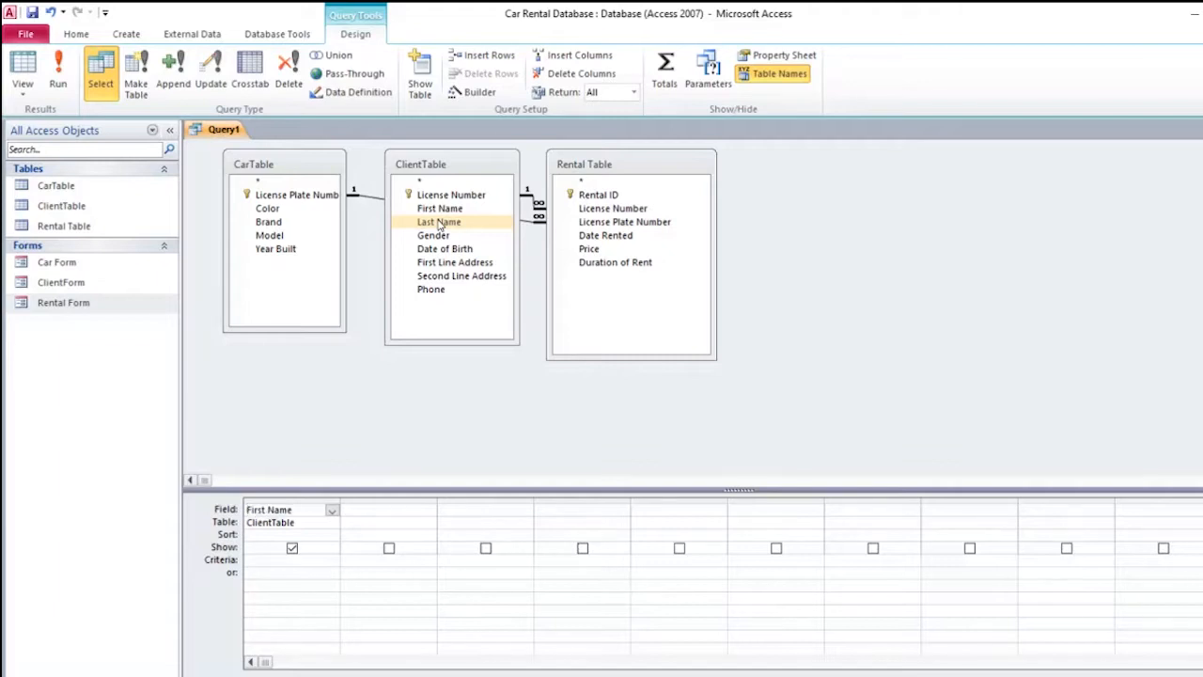
pyautogui.doubleClick(439, 223)
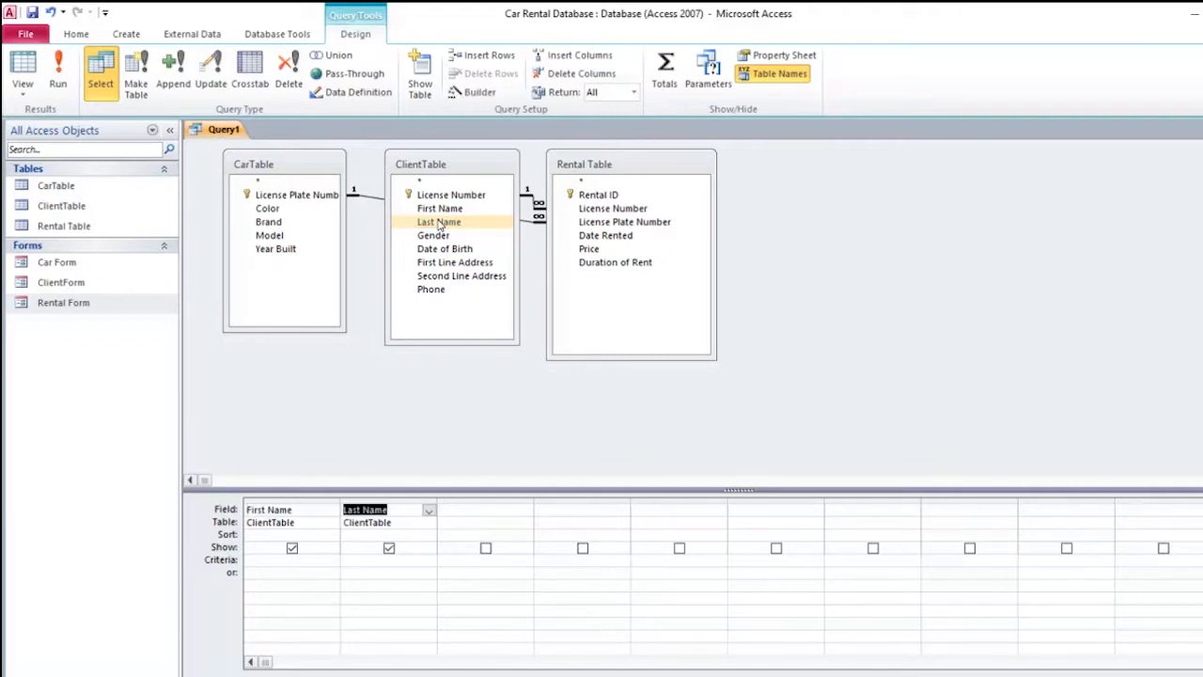
pyautogui.click(329, 222)
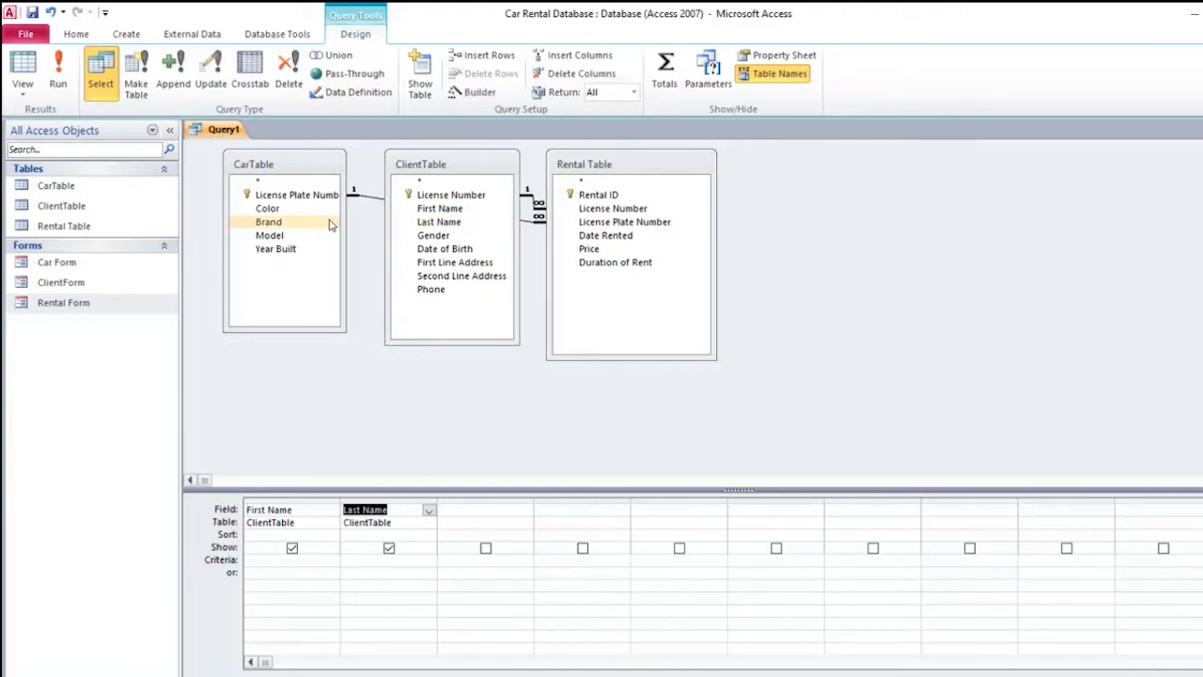
pyautogui.doubleClick(289, 229)
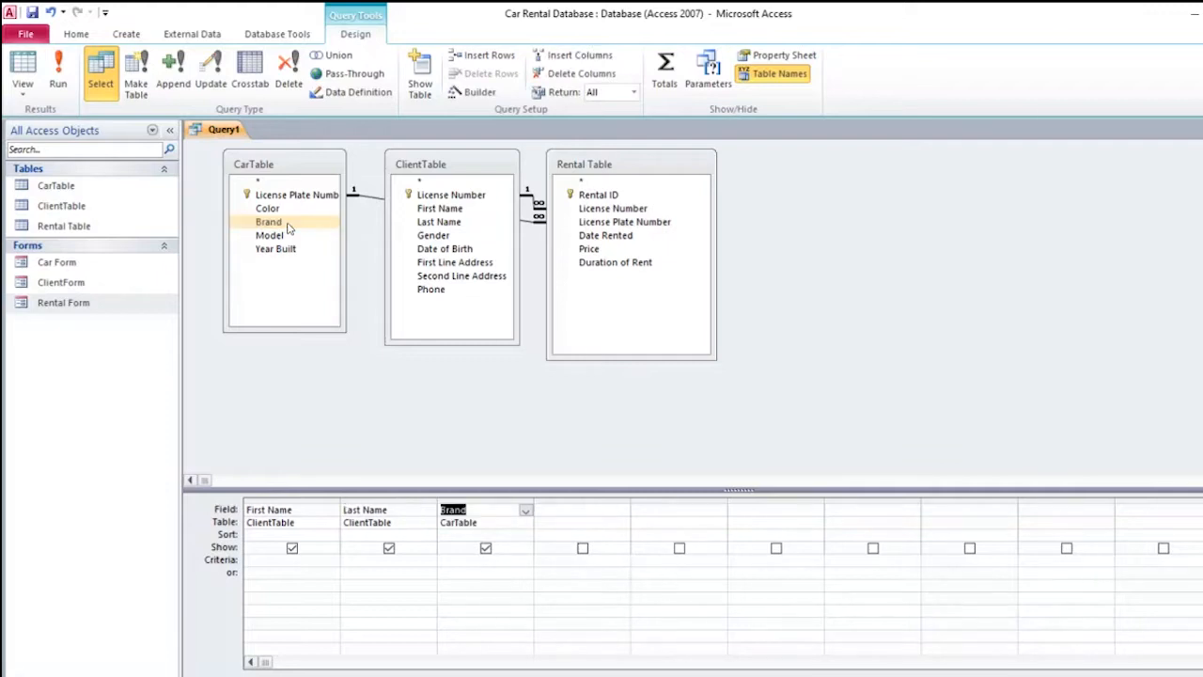
pyautogui.doubleClick(590, 237)
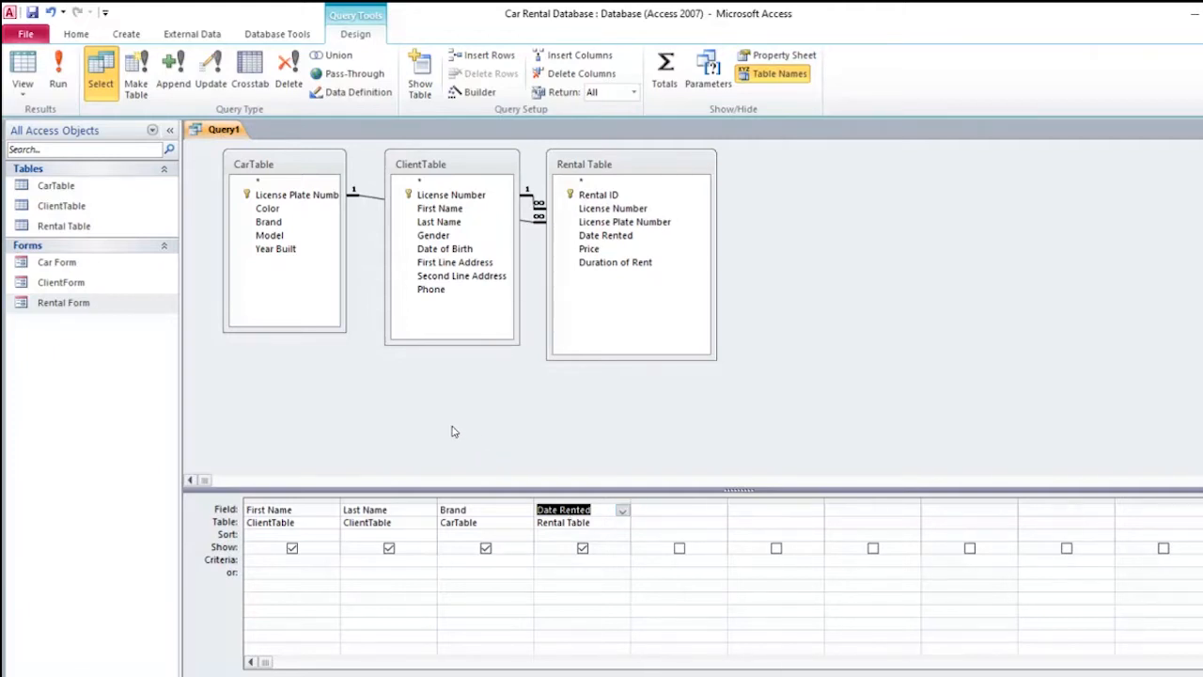
pyautogui.click(59, 62)
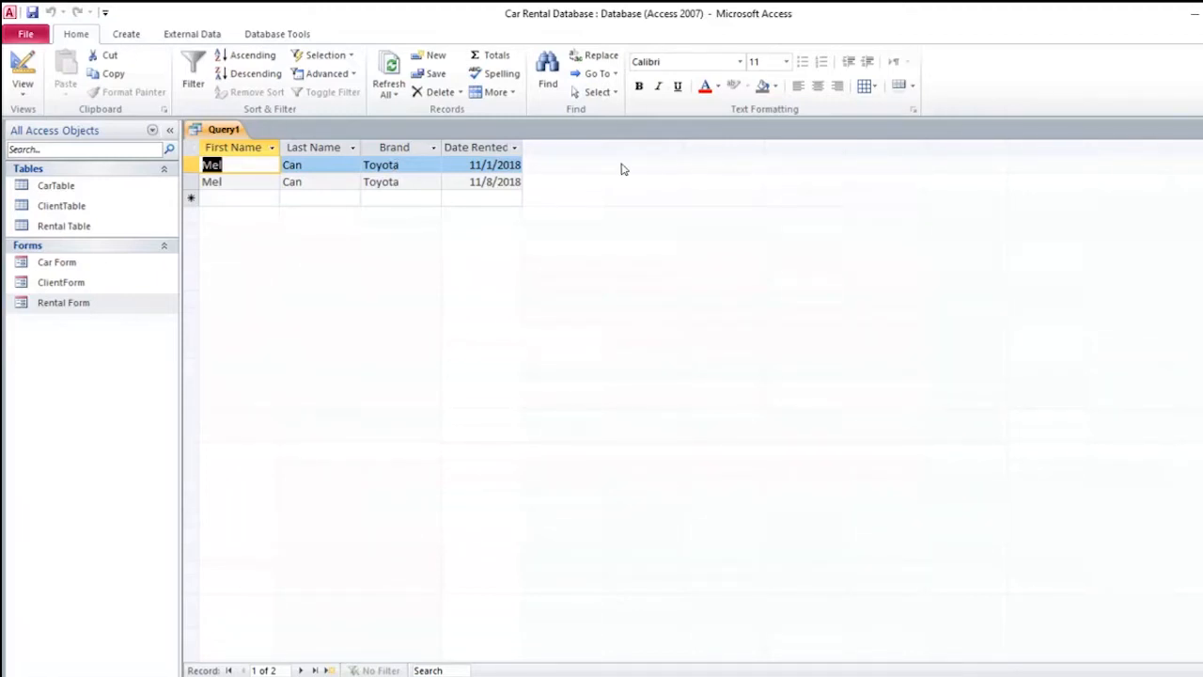
# Close the query and save it as CarBrandRentalQuery.
pyautogui.hotkey('ctrl', 'w')
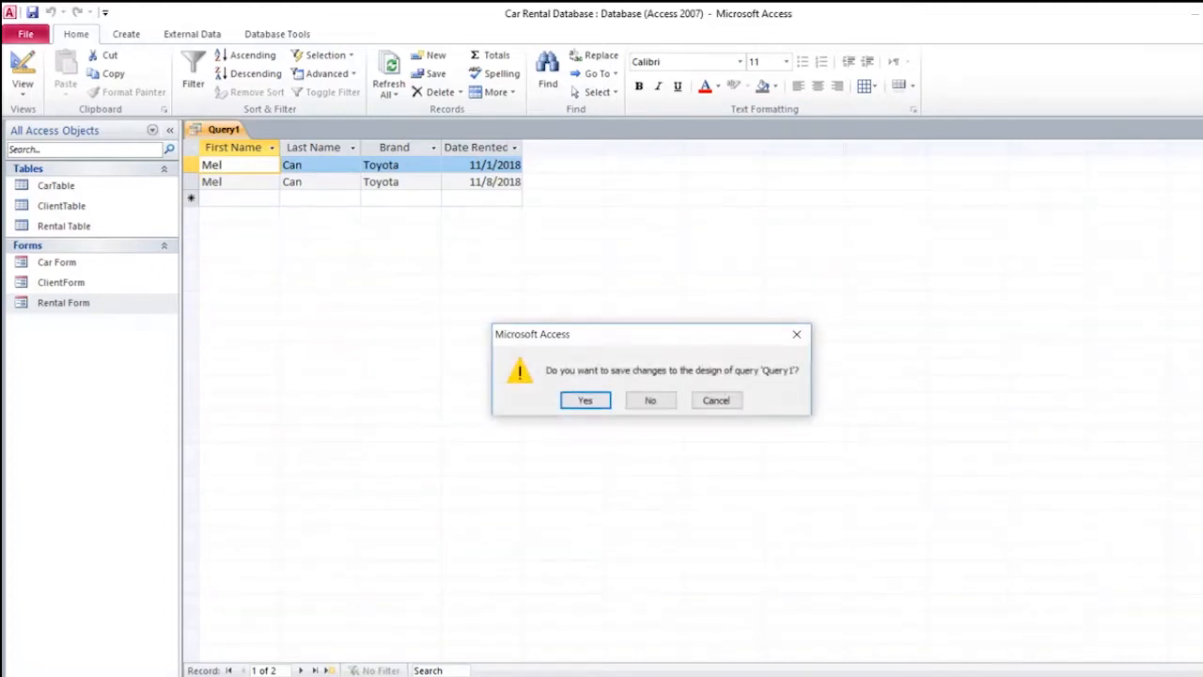
pyautogui.click(585, 400)
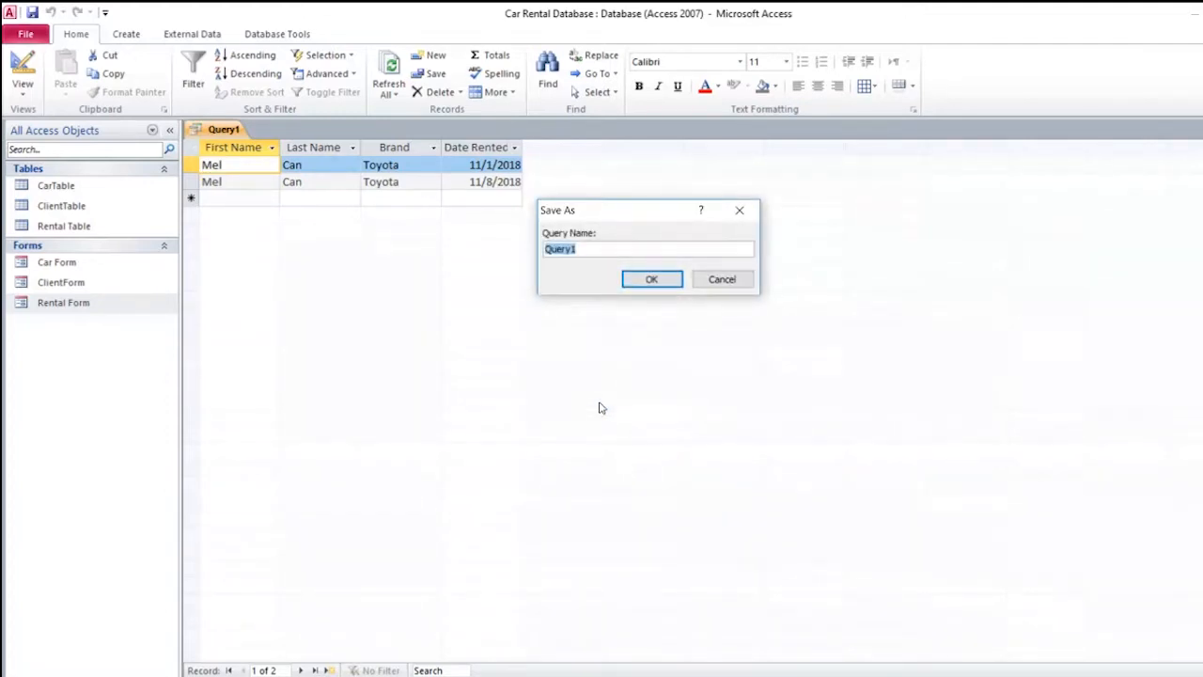
pyautogui.press('End')
pyautogui.press('BackSpace')
pyautogui.click(546, 249)
pyautogui.write('CarBrandRental')
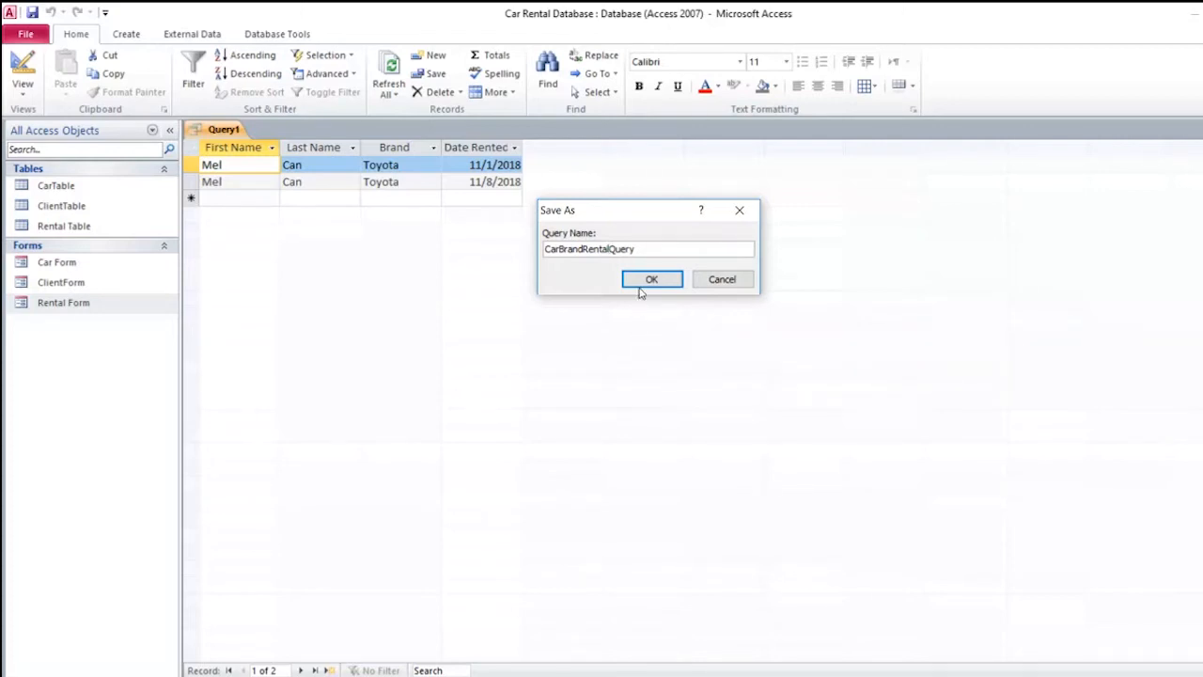
pyautogui.click(652, 279)
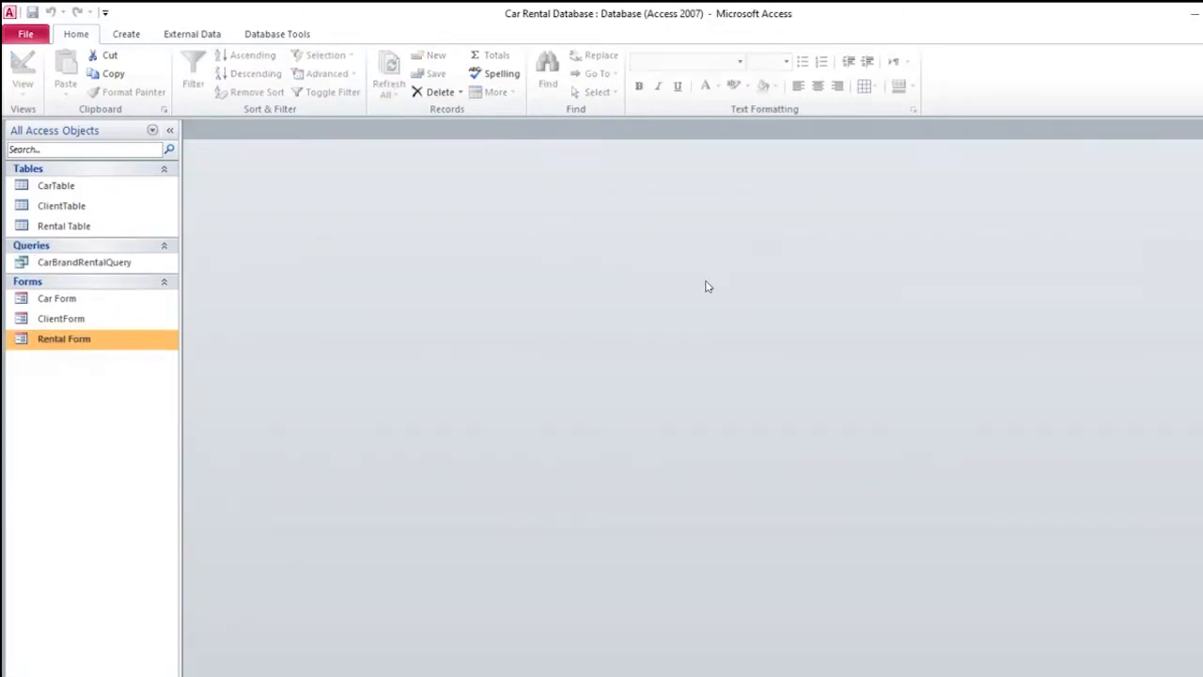
# Review the design of CarBrandRentalQuery and close it.
pyautogui.rightClick(98, 273)
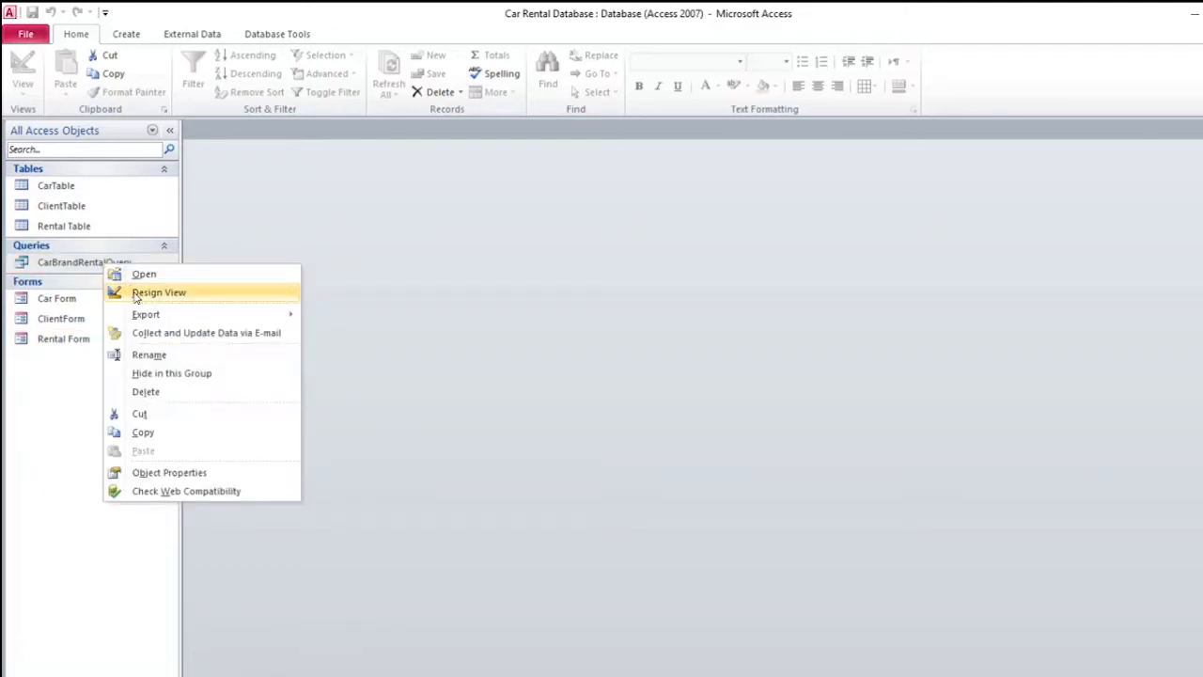
pyautogui.click(136, 297)
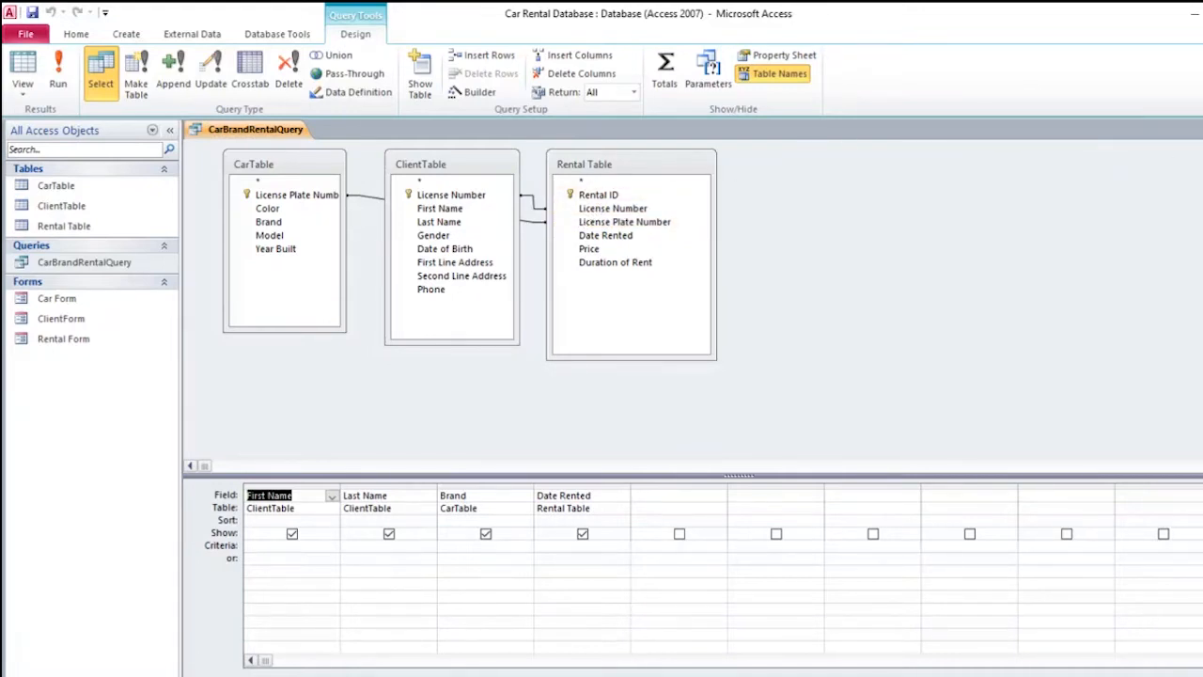
pyautogui.click(1202, 130)
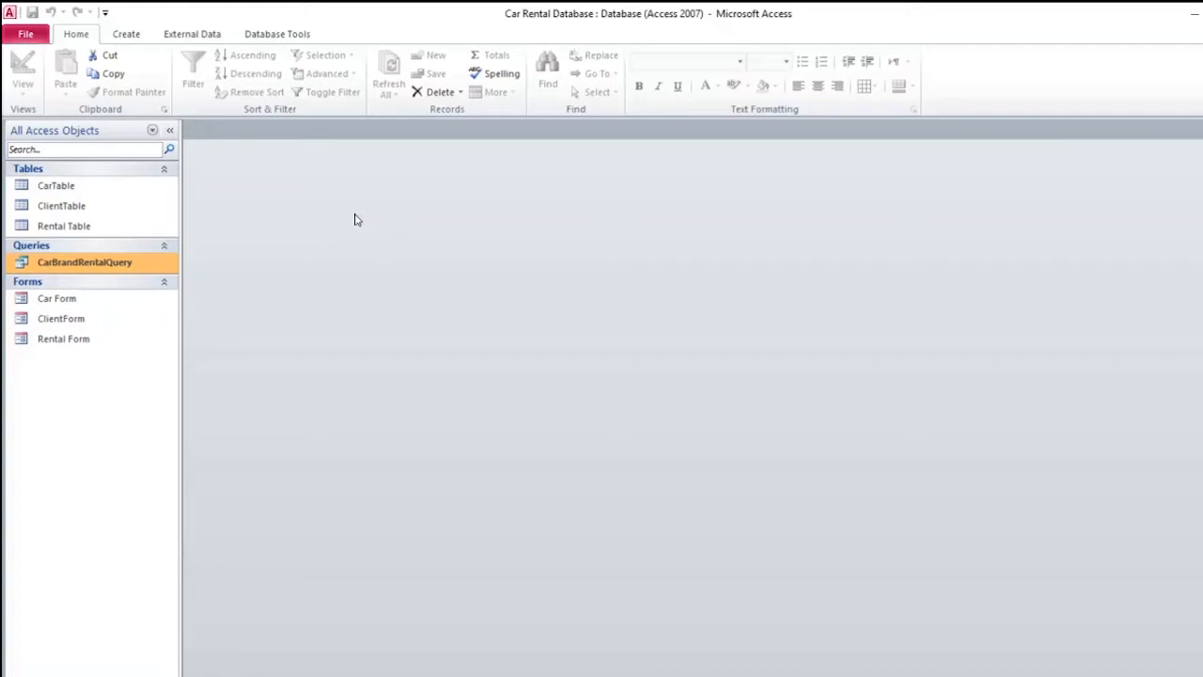
# Create a new query in design view based on ClientTable and enlarge its field list to show all fields.
pyautogui.click(137, 39)
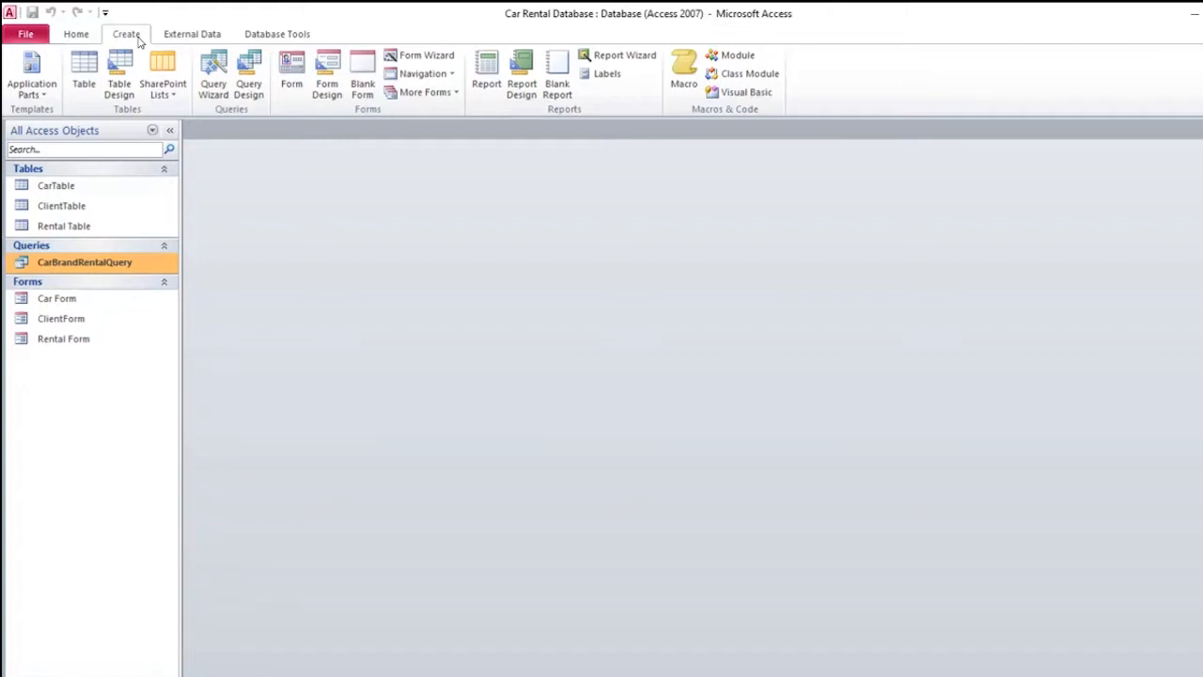
pyautogui.click(250, 83)
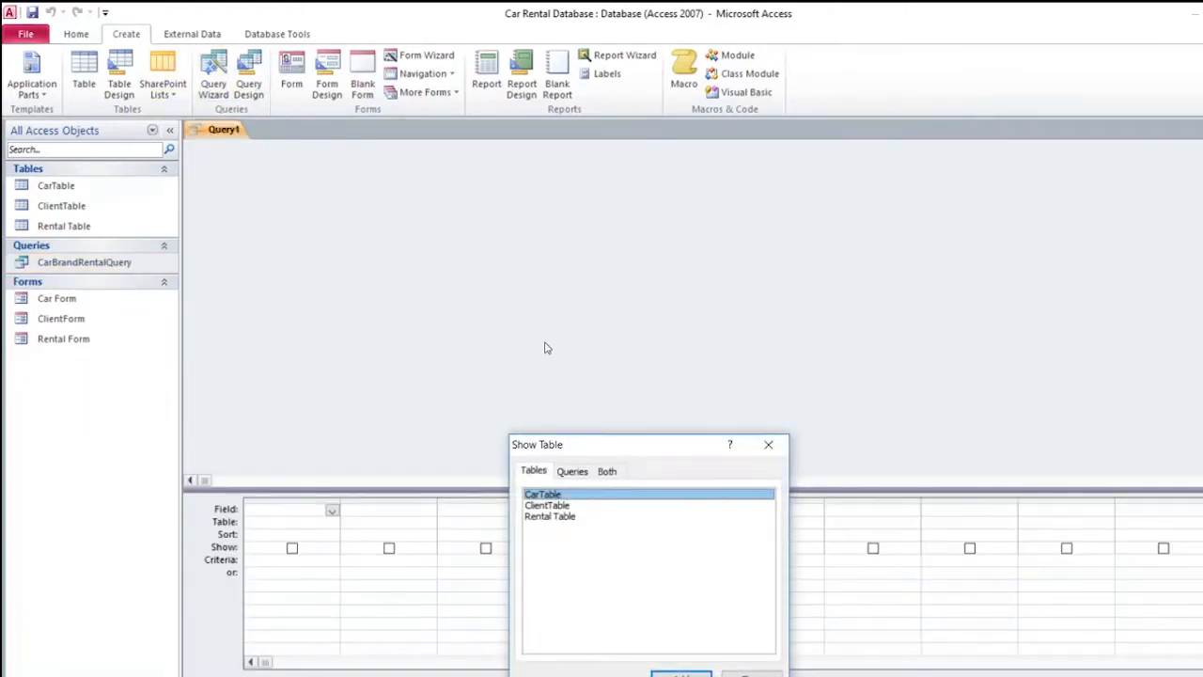
pyautogui.click(567, 506)
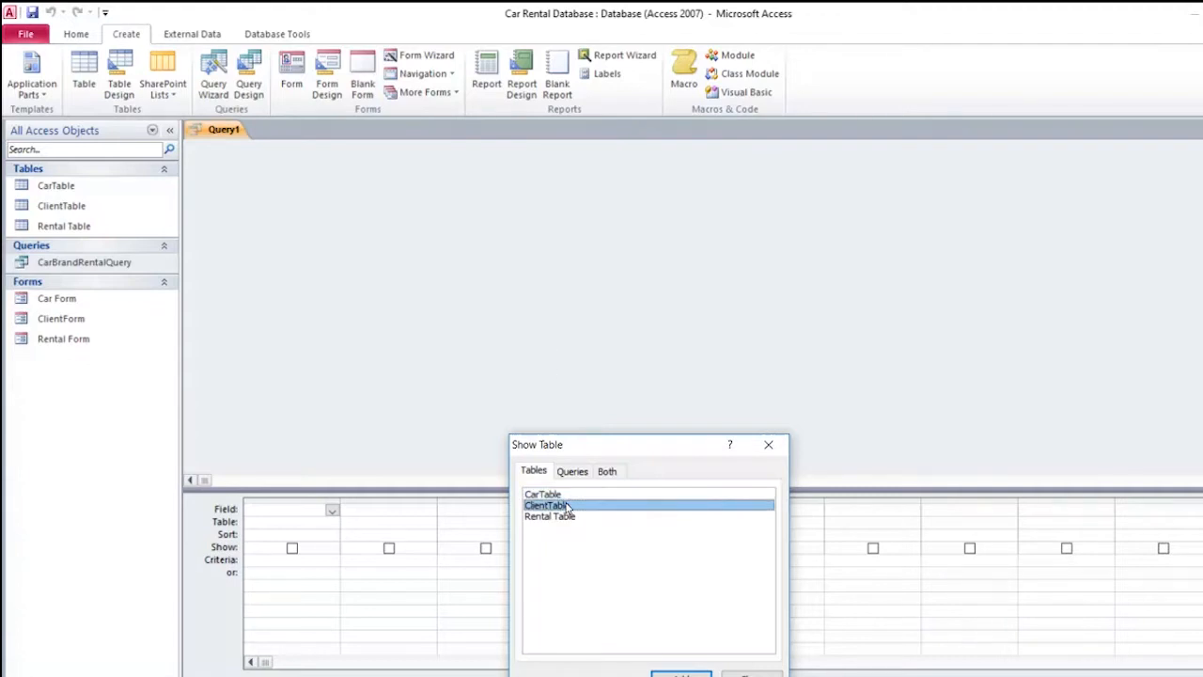
pyautogui.doubleClick(567, 506)
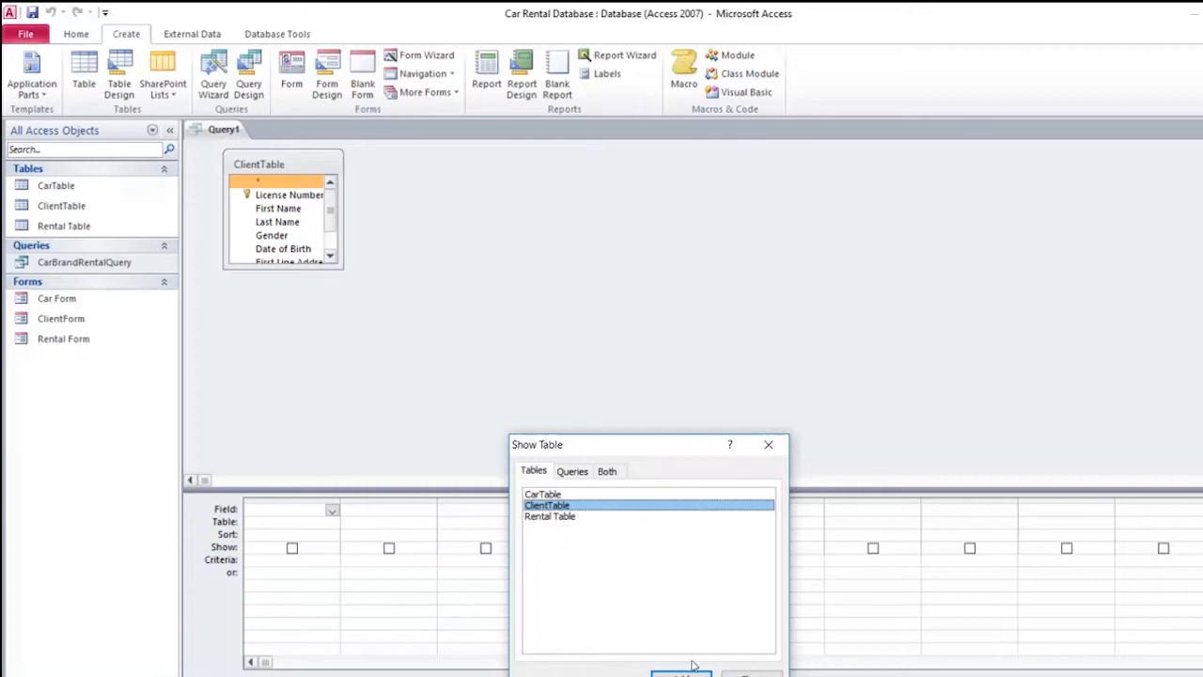
pyautogui.click(751, 674)
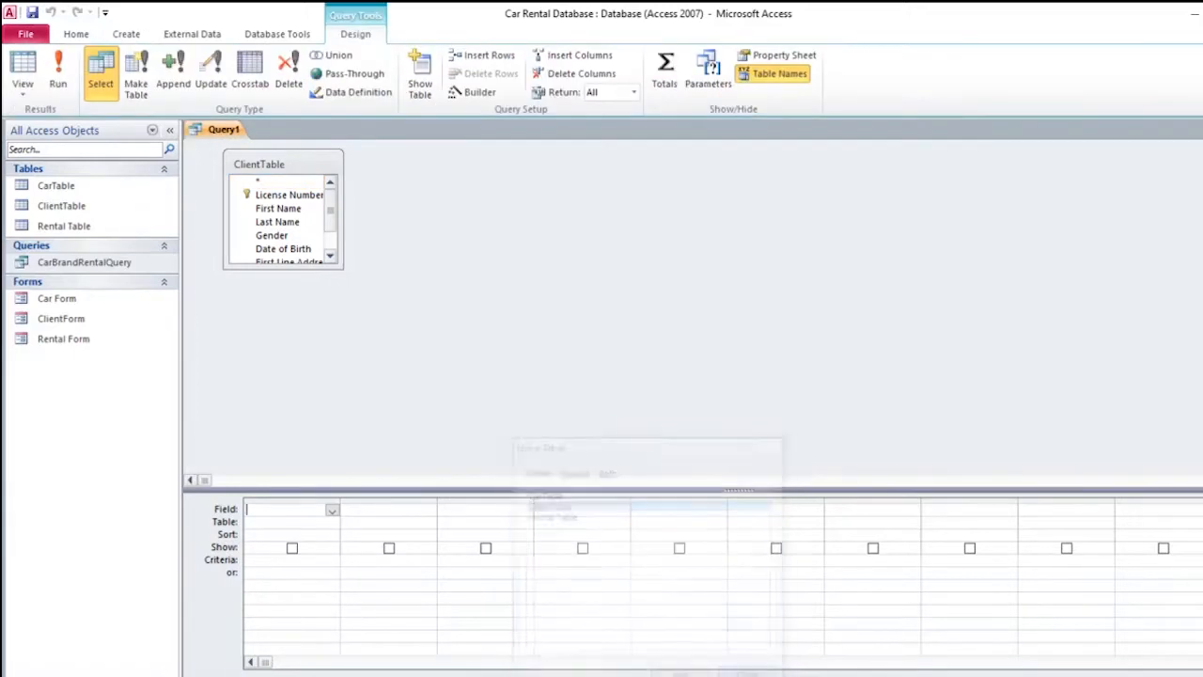
pyautogui.moveTo(342, 267); pyautogui.dragTo(419, 382)
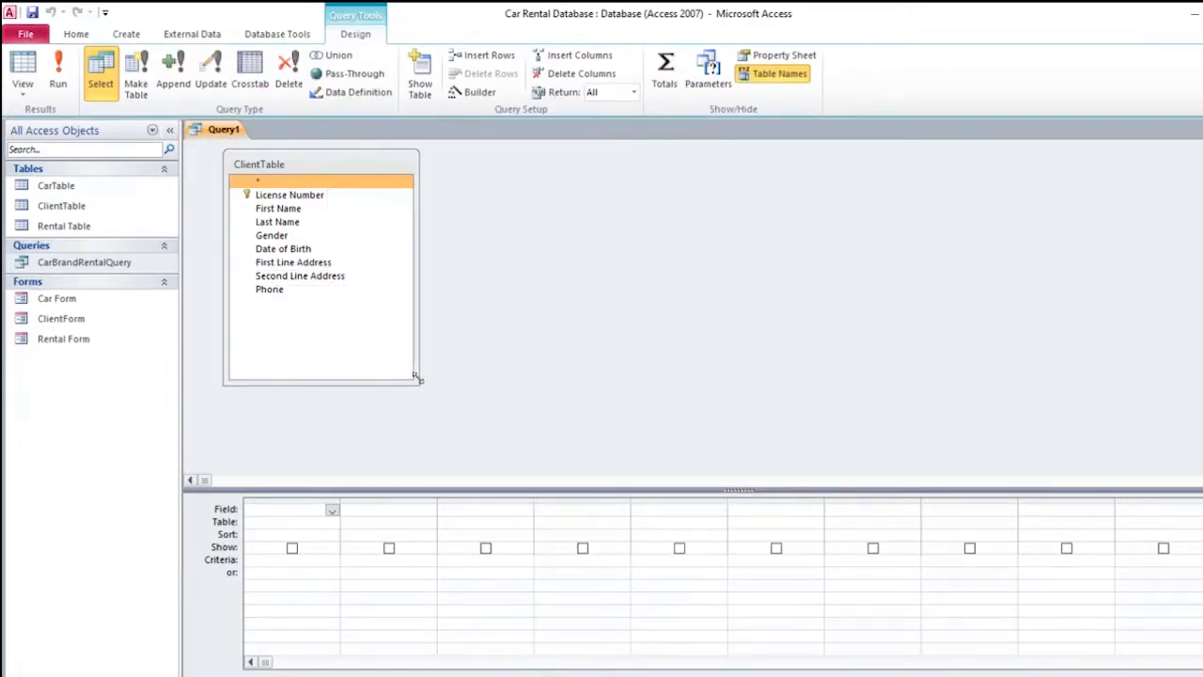
# Add First Name, Last Name, Gender, Date of Birth and Phone from ClientTable to the query, and run it.
pyautogui.doubleClick(277, 209)
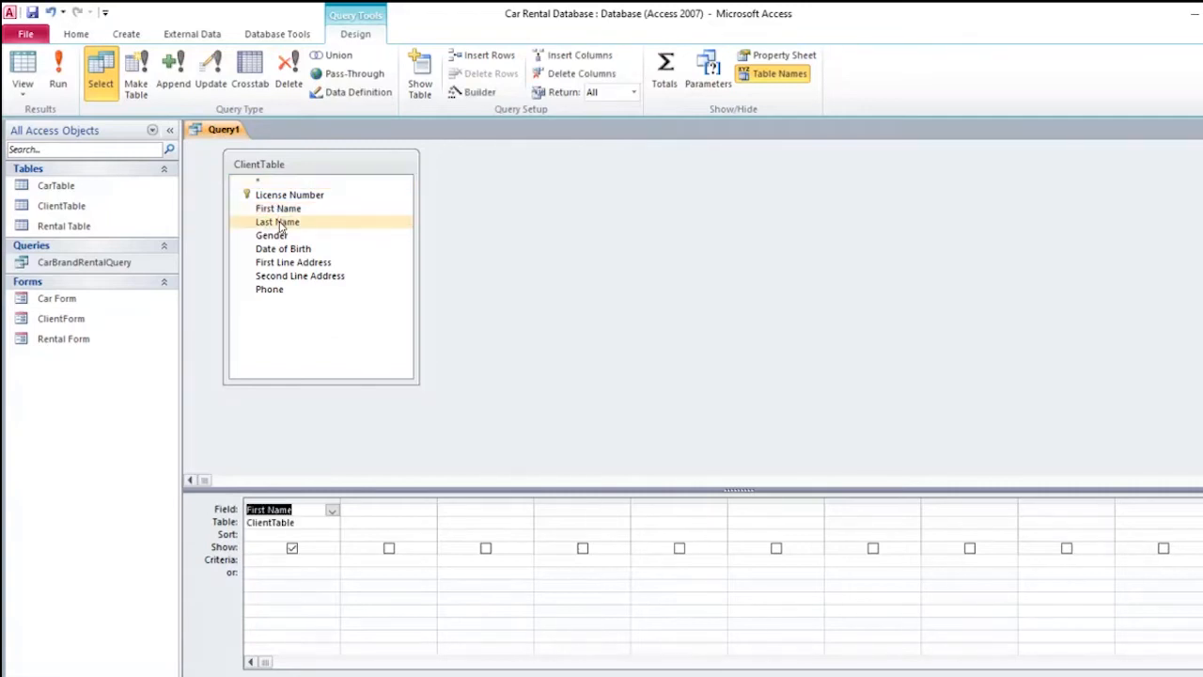
pyautogui.doubleClick(279, 222)
pyautogui.click(280, 235)
pyautogui.doubleClick(279, 236)
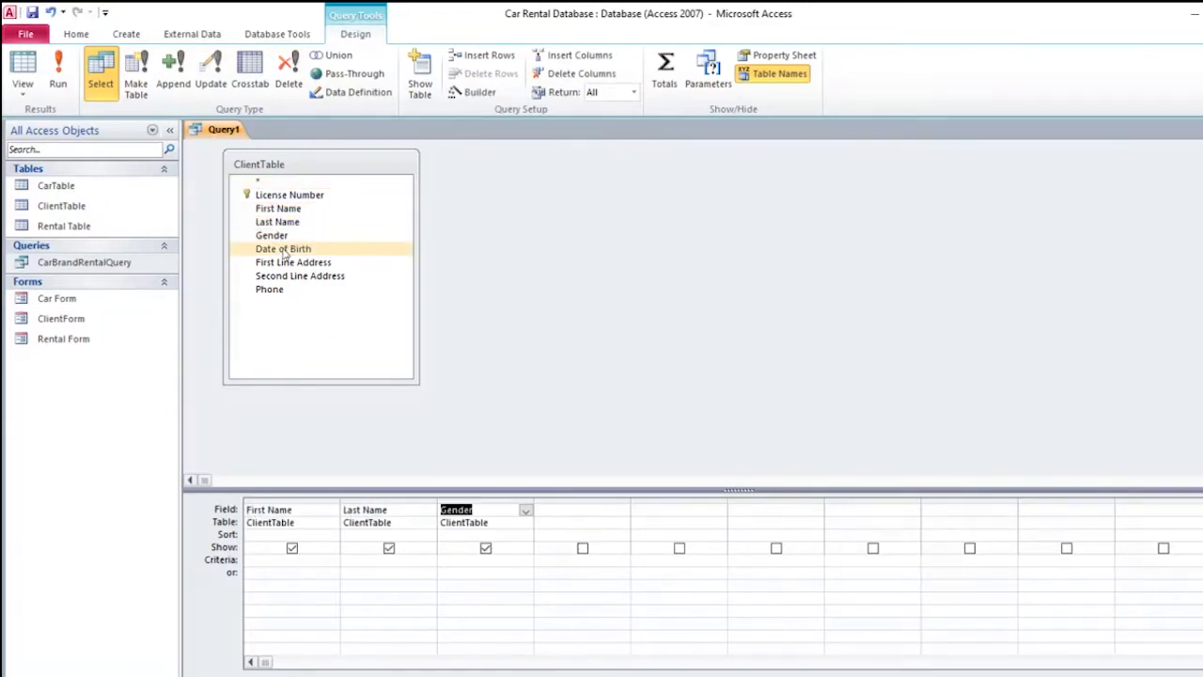
pyautogui.doubleClick(283, 249)
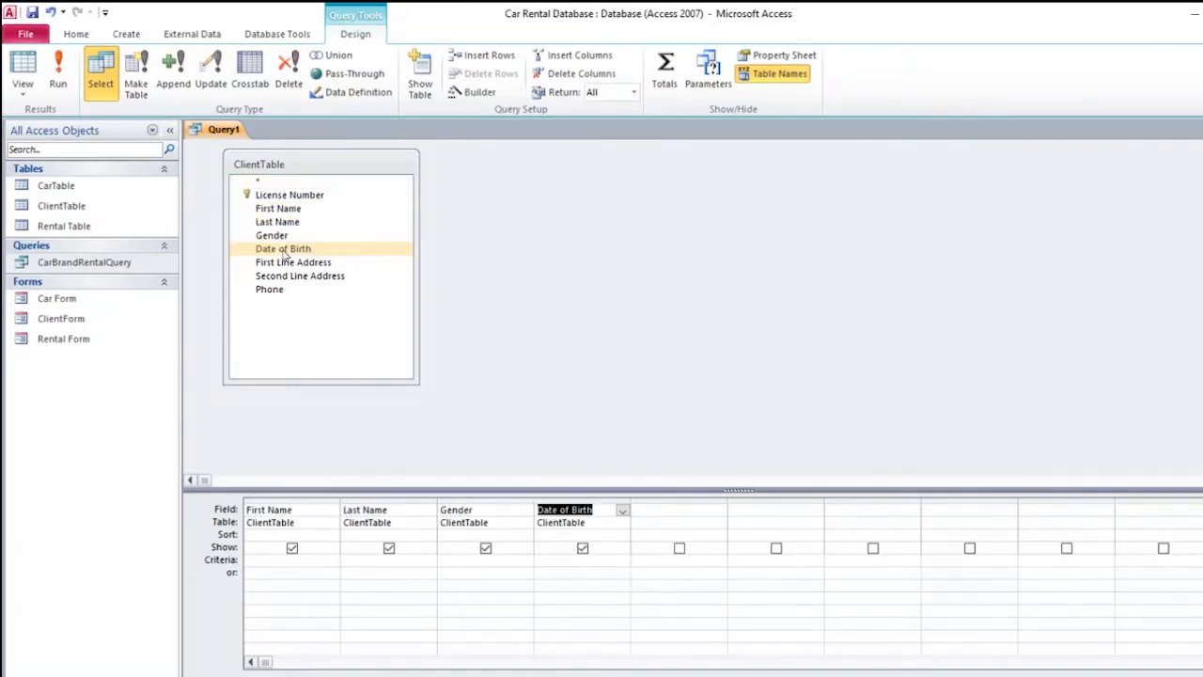
pyautogui.click(290, 290)
pyautogui.doubleClick(290, 290)
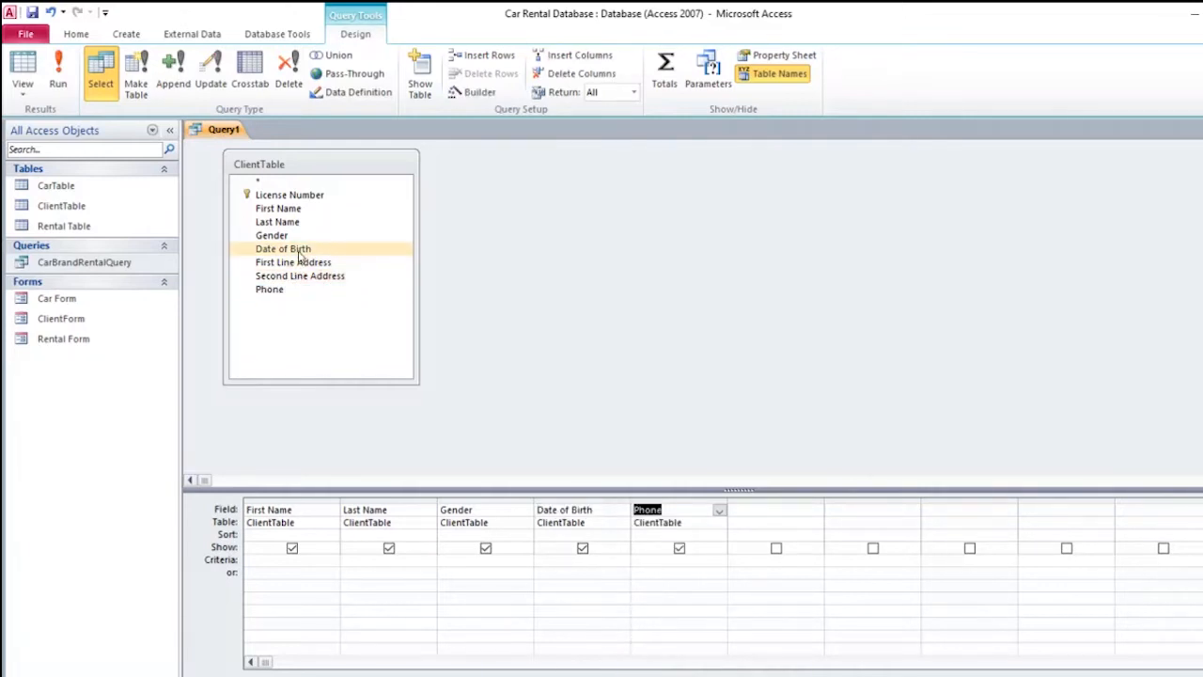
pyautogui.click(60, 74)
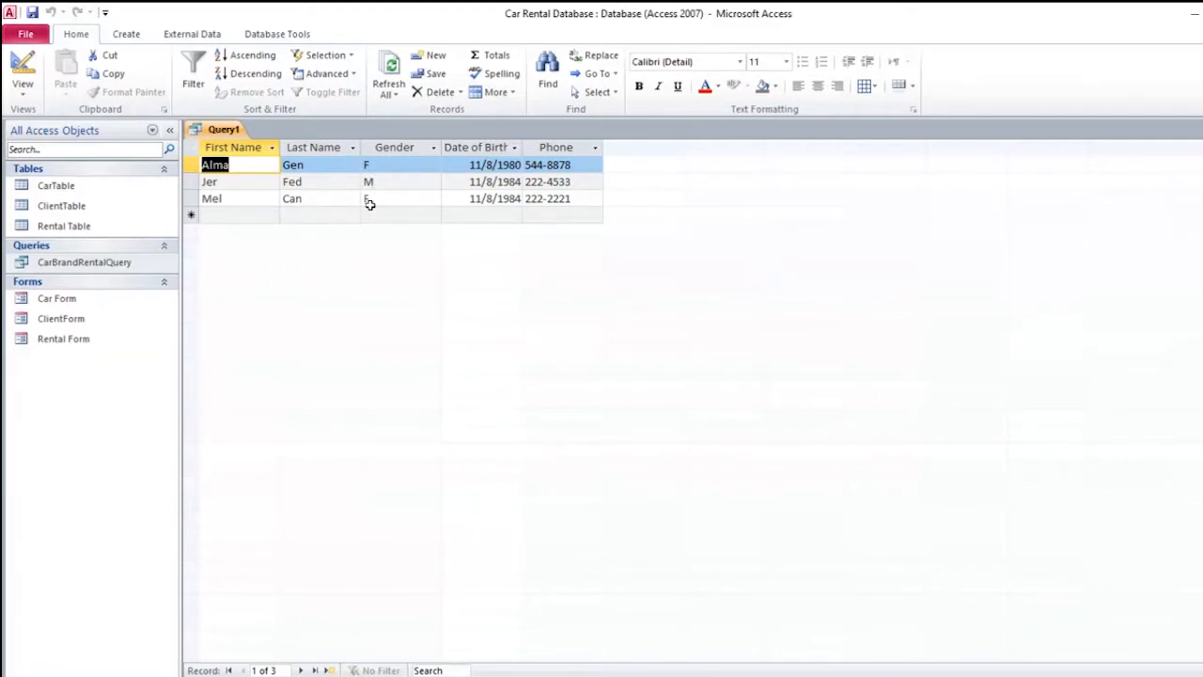
# Return to the query design, set the Gender criterion to F, and run the query.
pyautogui.rightClick(235, 130)
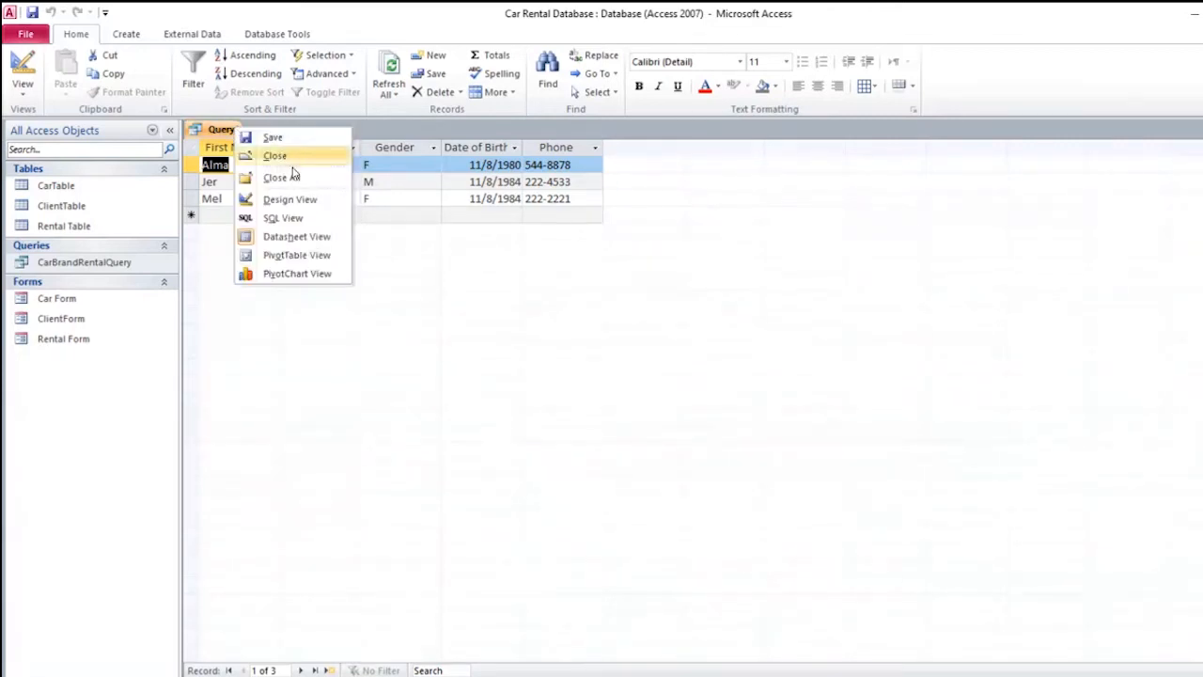
pyautogui.click(304, 202)
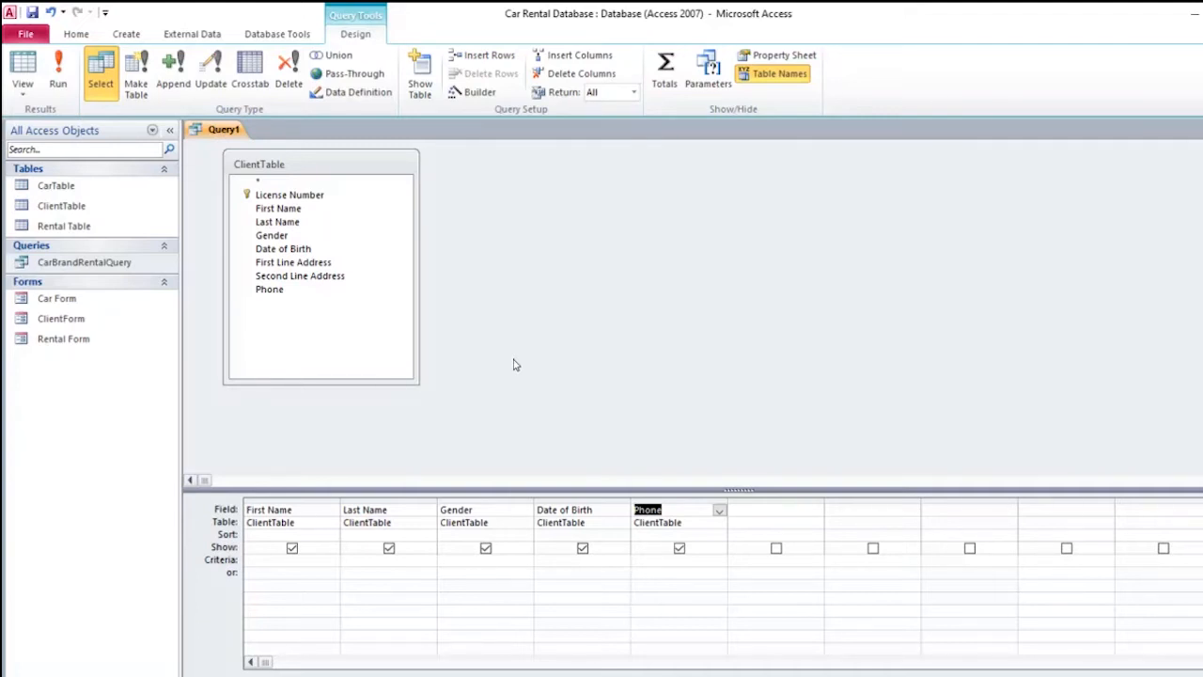
pyautogui.click(444, 559)
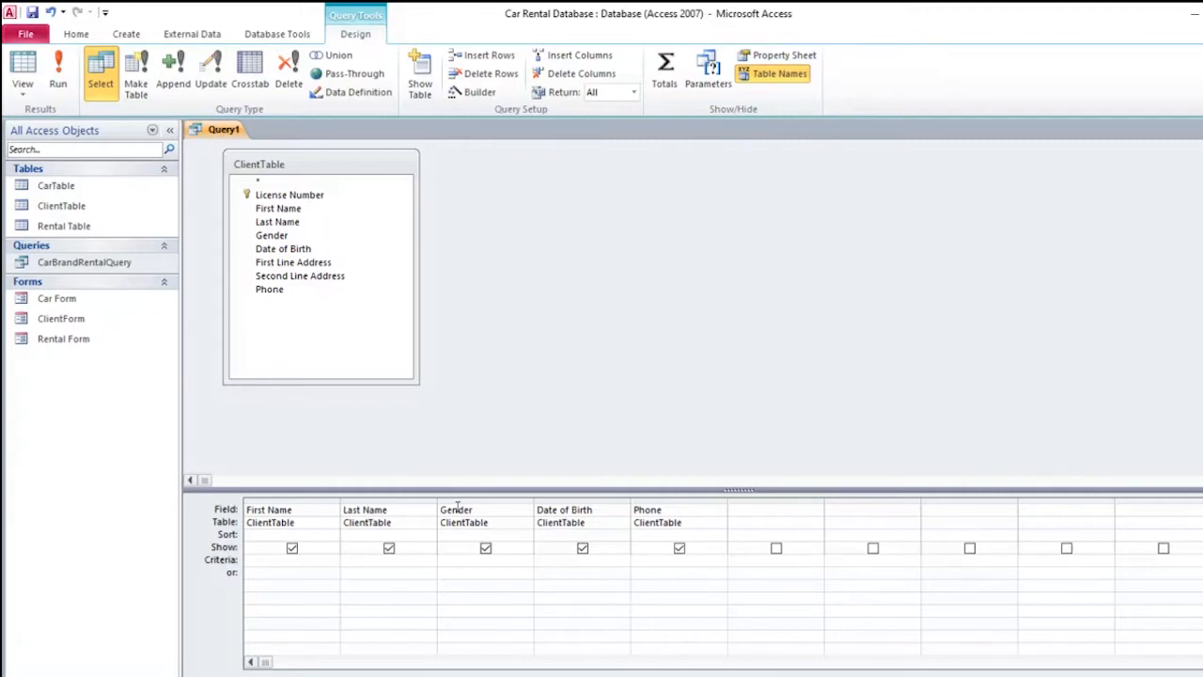
pyautogui.write('F')
pyautogui.click(693, 371)
pyautogui.click(59, 64)
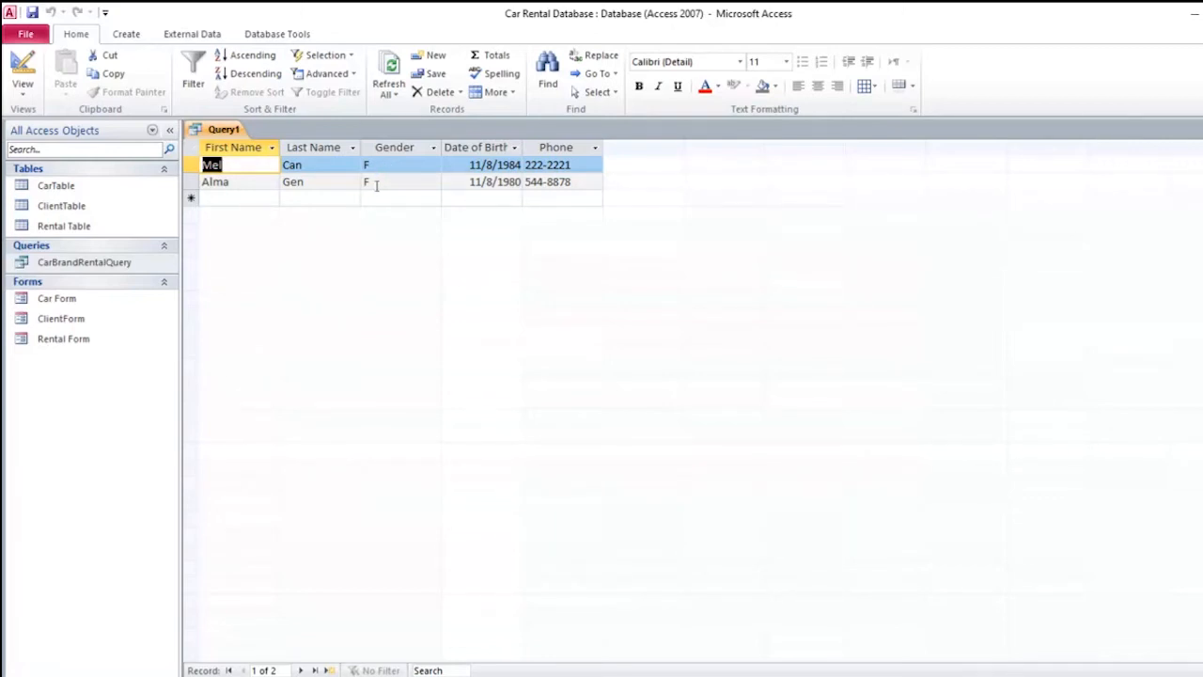
# Go back to the query design, change the Gender criterion to M, and run the query.
pyautogui.rightClick(223, 131)
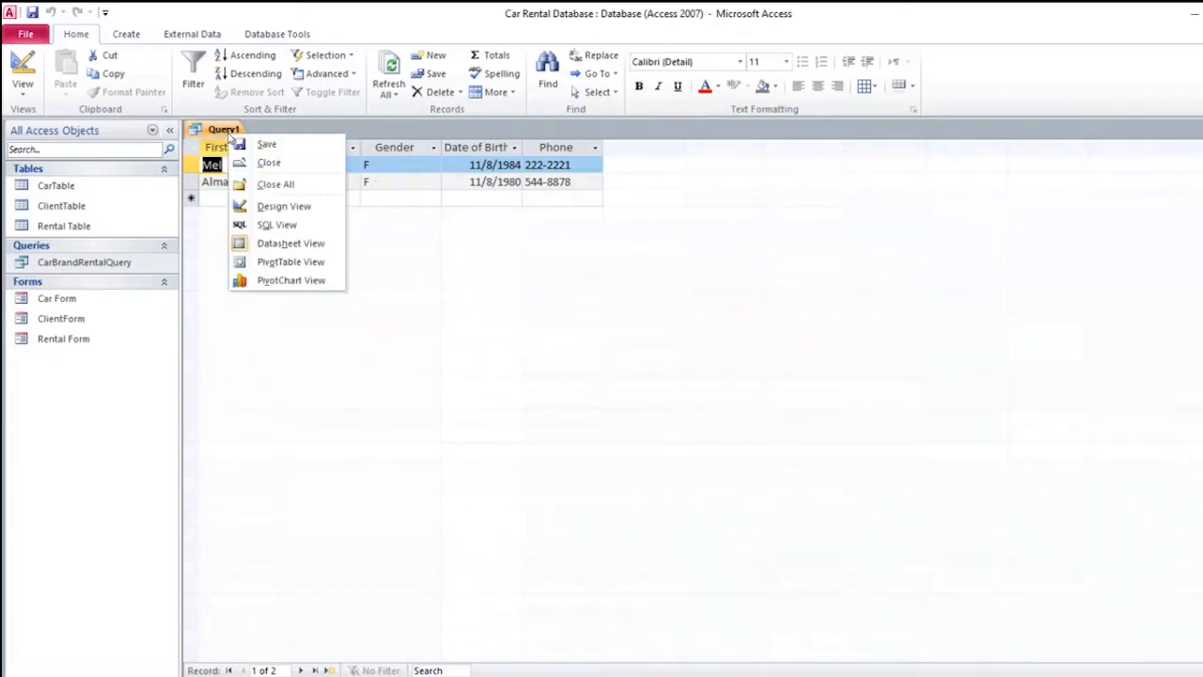
pyautogui.click(242, 206)
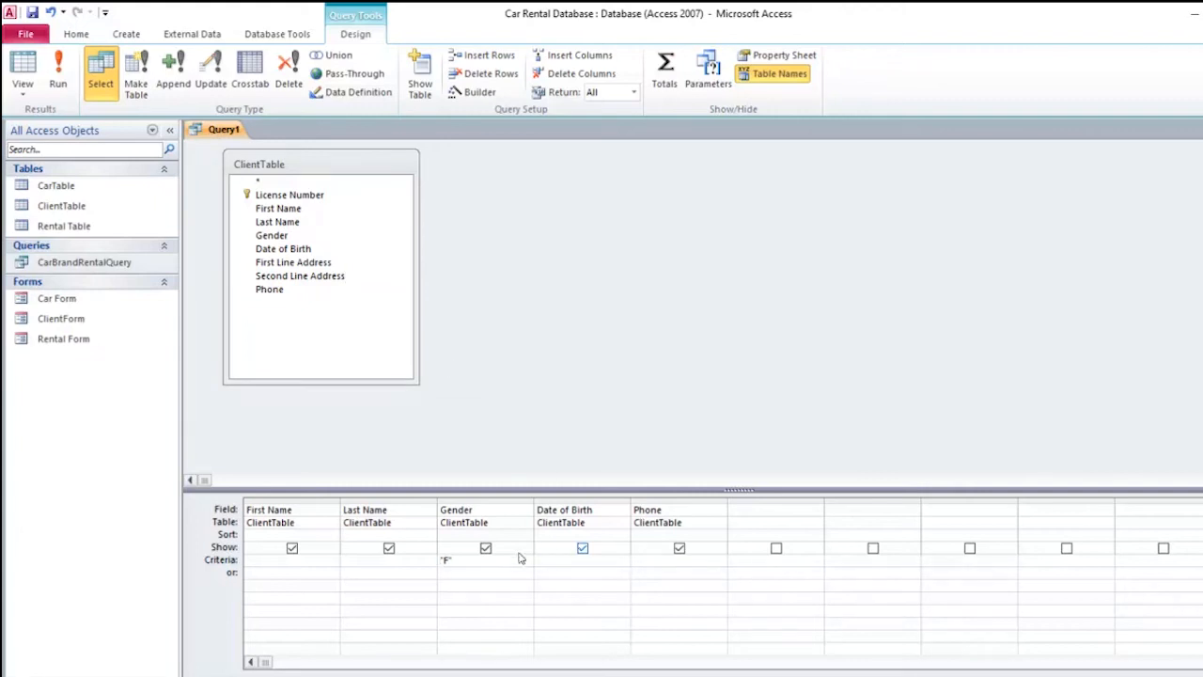
pyautogui.moveTo(451, 560); pyautogui.dragTo(434, 561)
pyautogui.write('M')
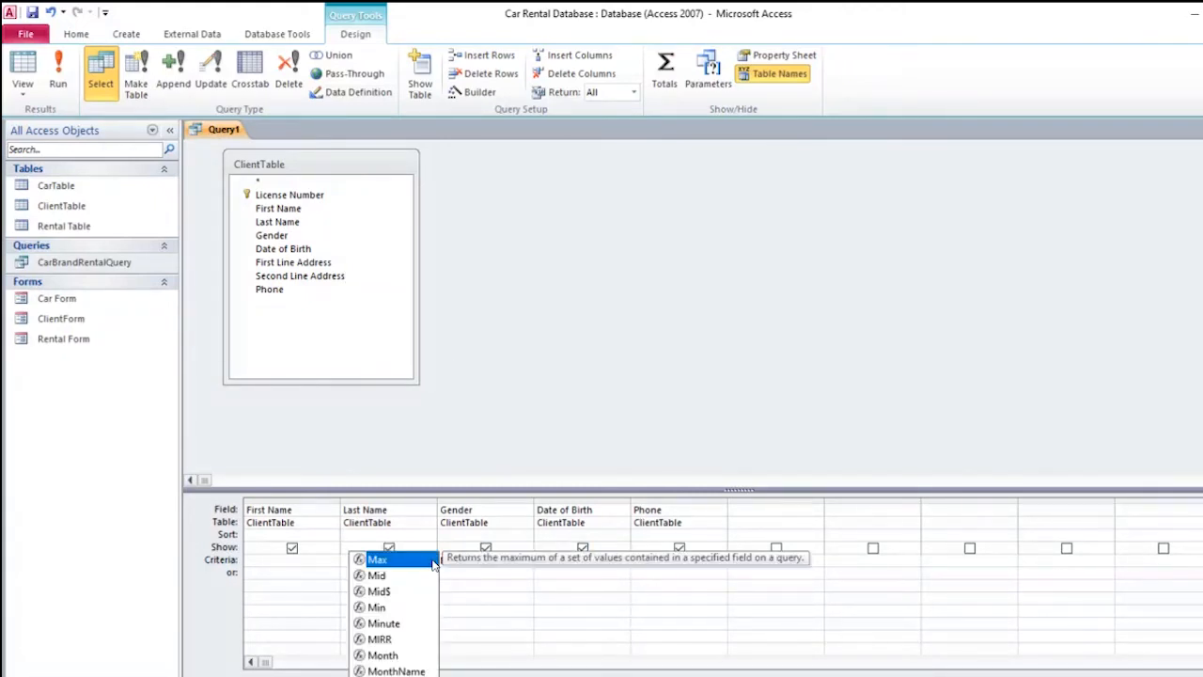
pyautogui.click(607, 379)
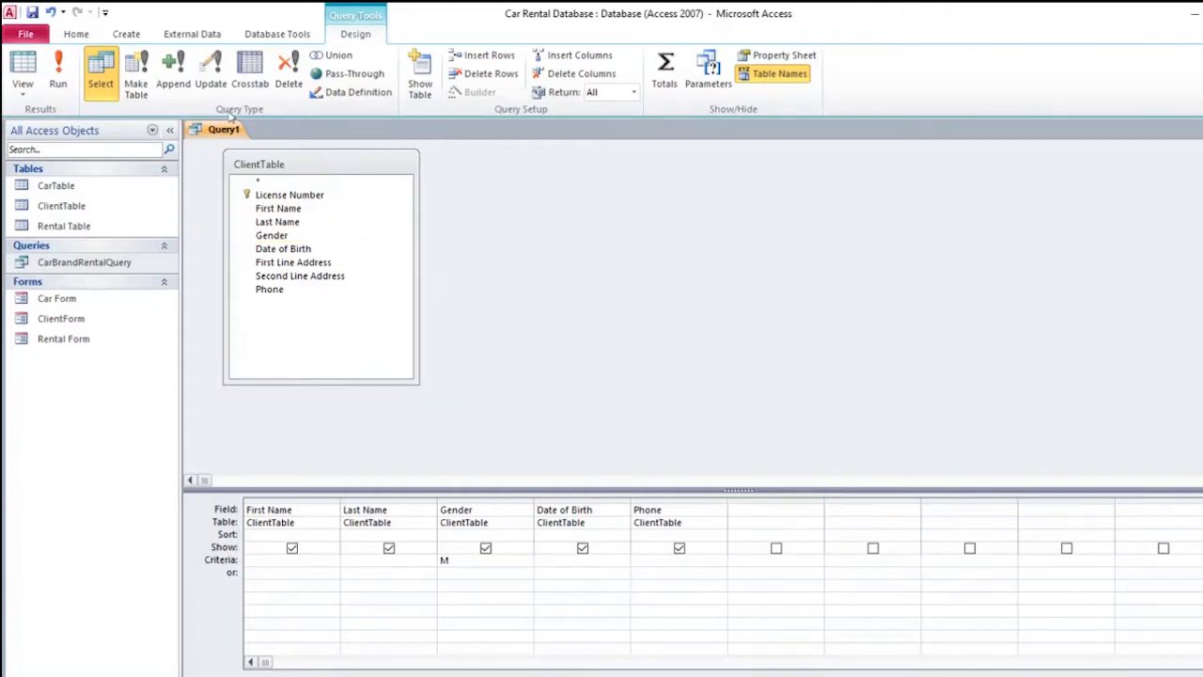
pyautogui.click(59, 73)
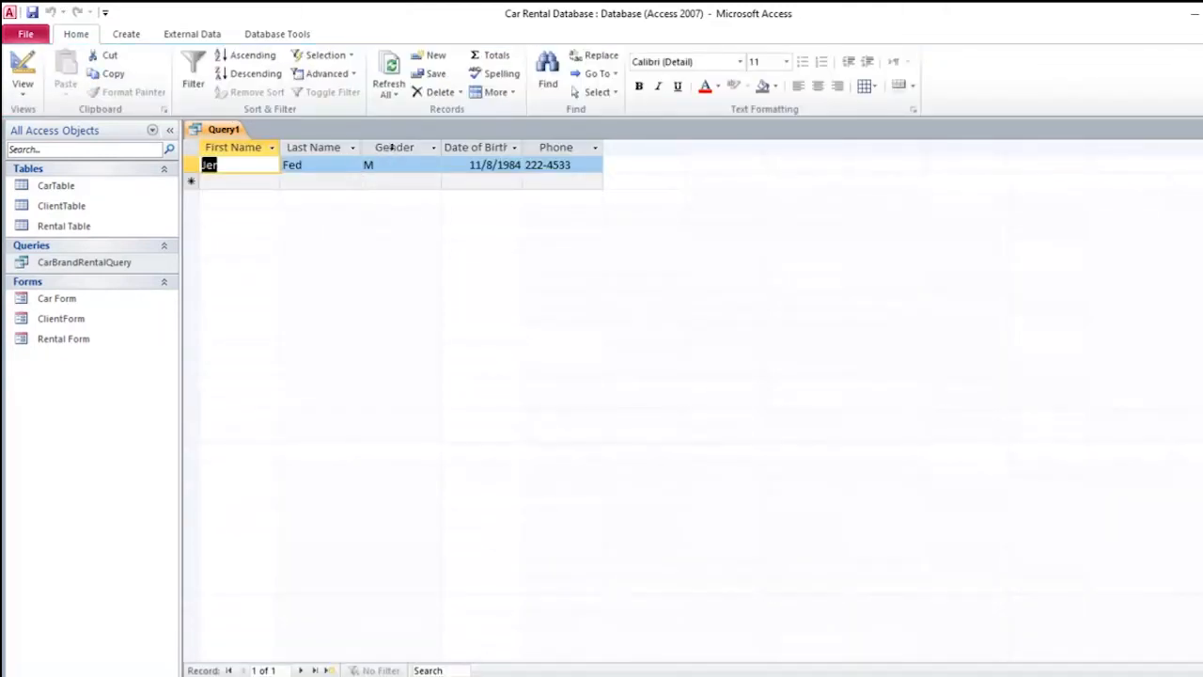
# Switch the query back to its design and save it as MaleClientsQuery.
pyautogui.rightClick(233, 136)
pyautogui.click(280, 201)
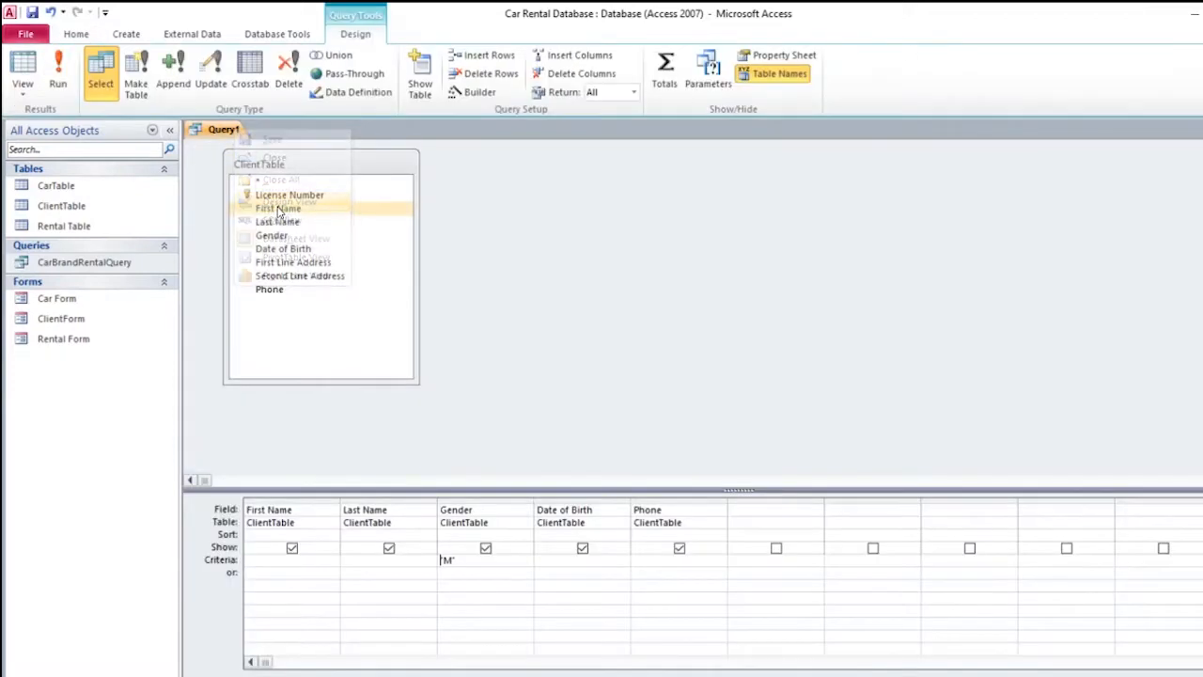
pyautogui.click(461, 562)
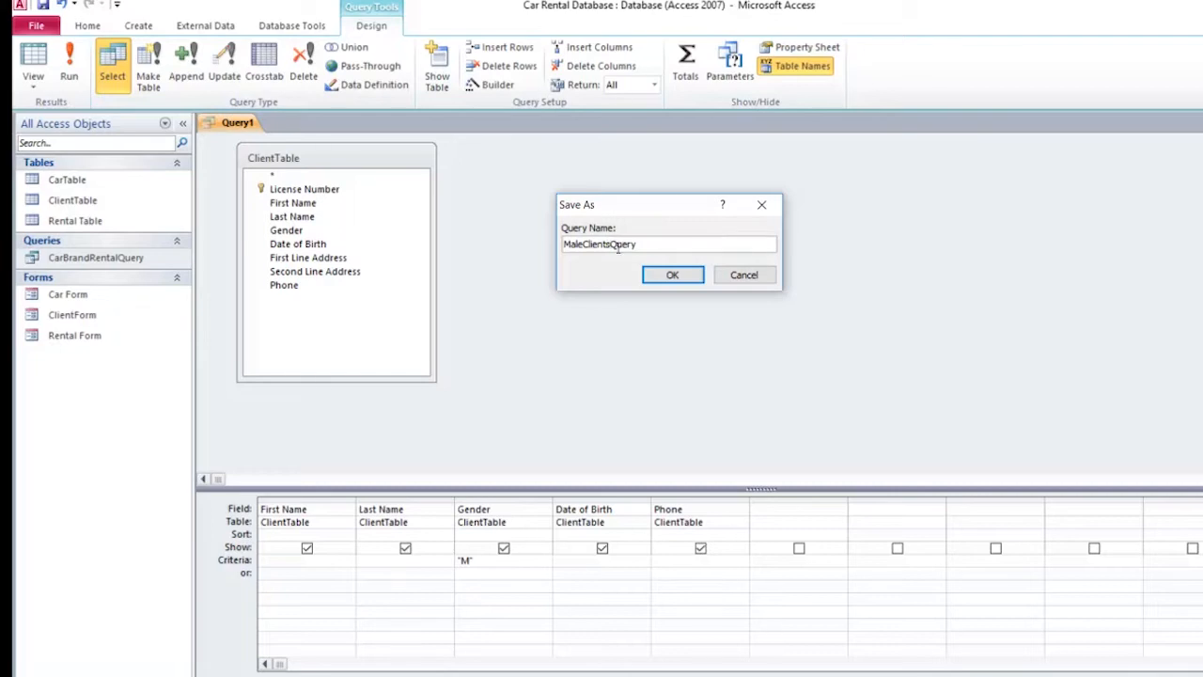
pyautogui.click(646, 279)
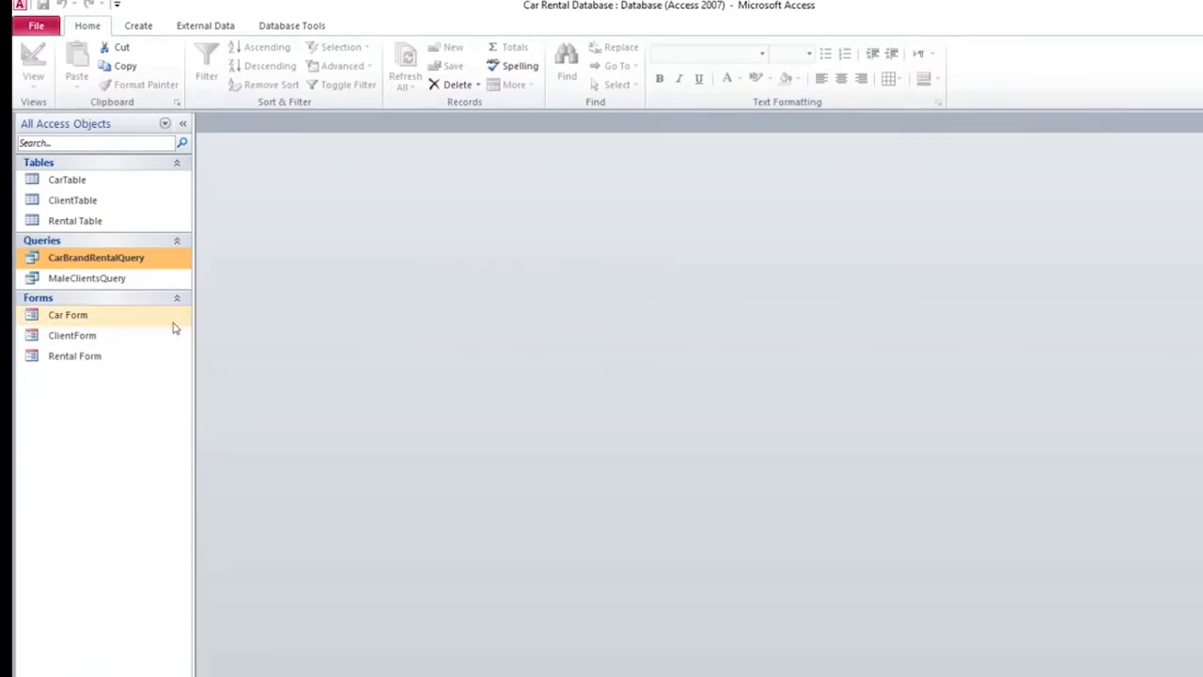
# Create another query in design view containing CarTable, ClientTable and Rental Table.
pyautogui.click(143, 29)
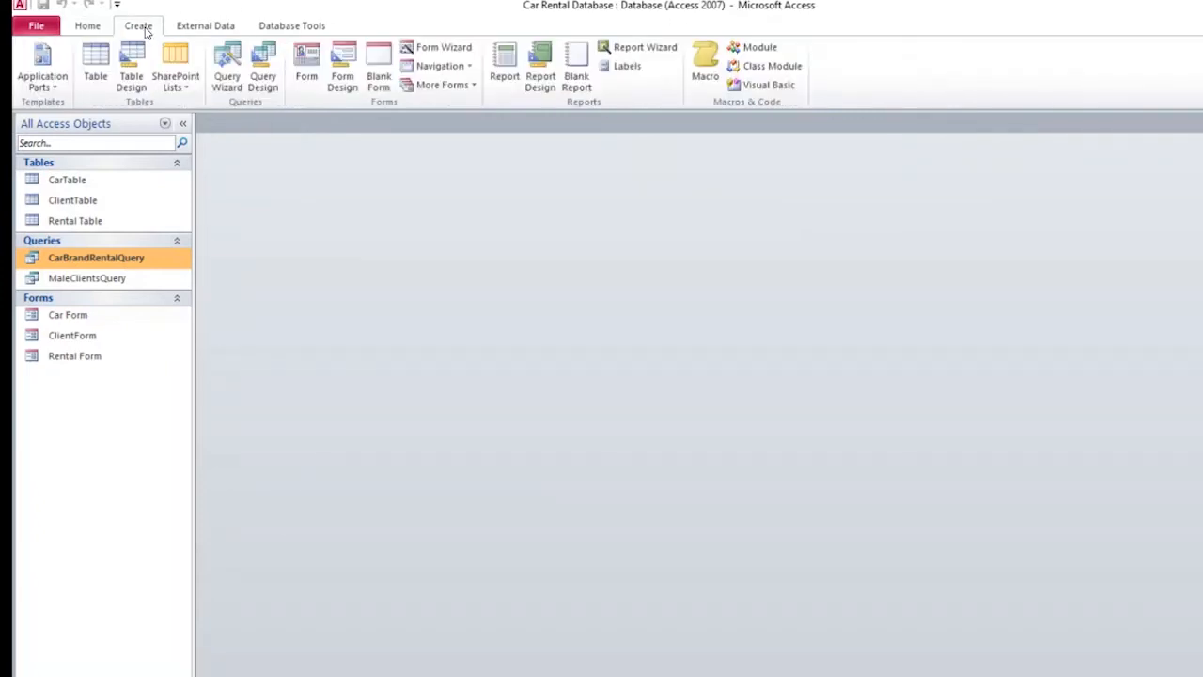
pyautogui.click(261, 77)
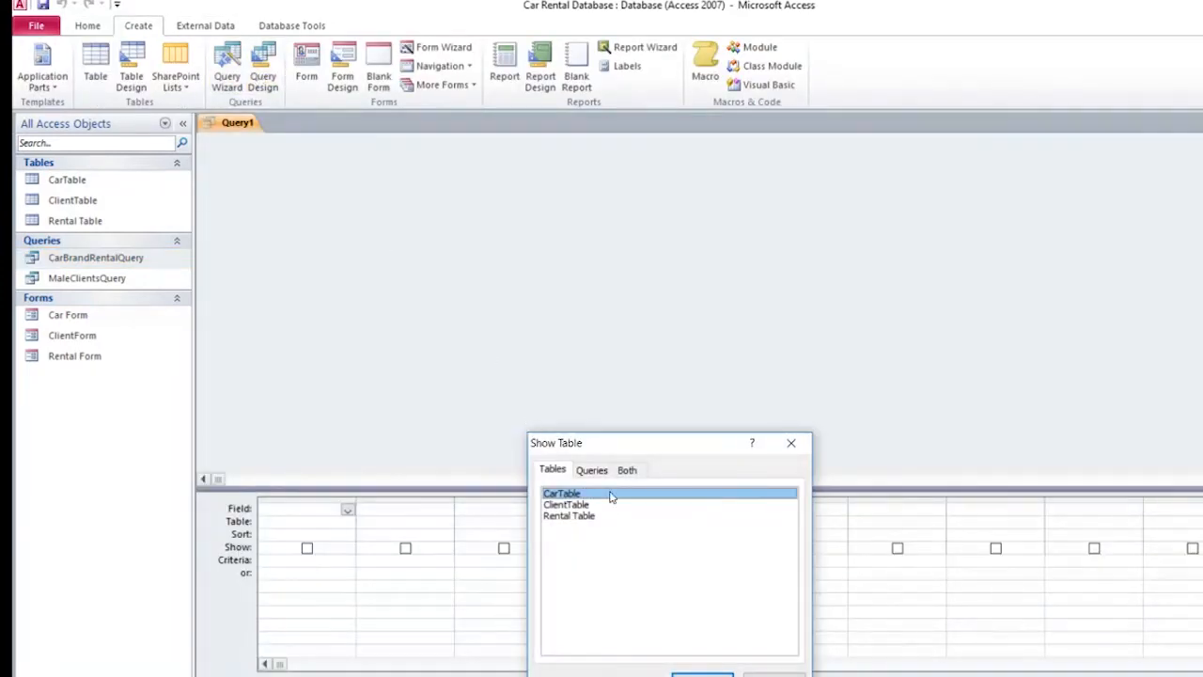
pyautogui.keyDown('shift'); pyautogui.click(590, 518); pyautogui.keyUp('shift')
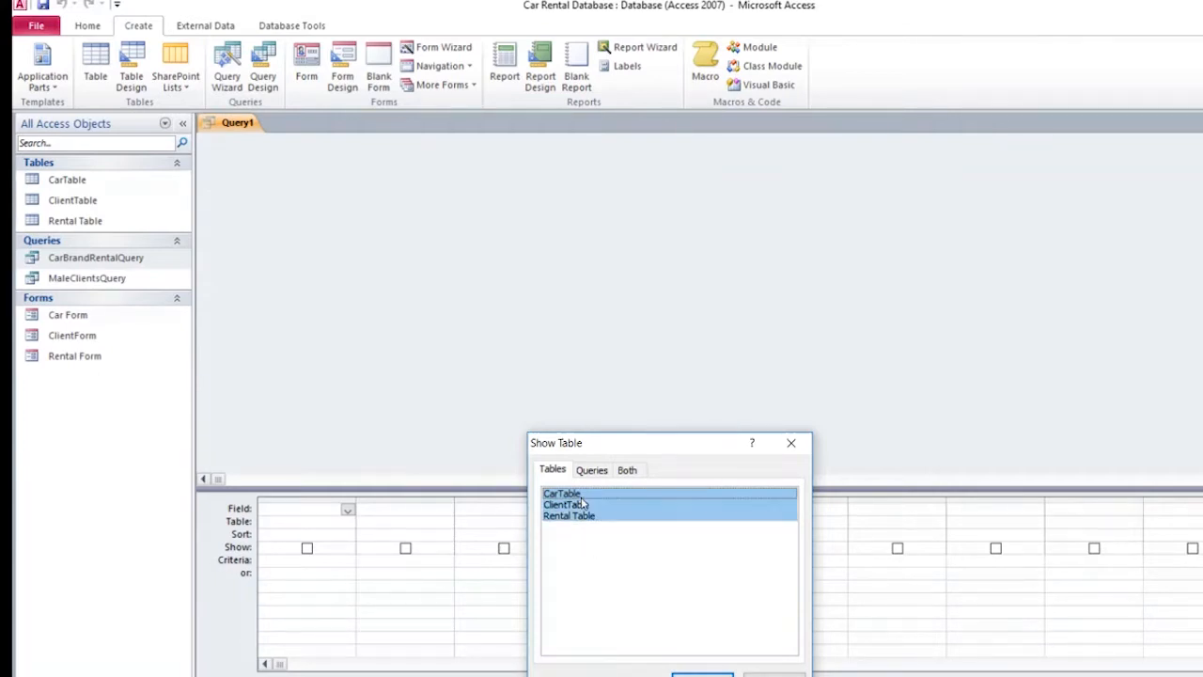
pyautogui.press('Return')
pyautogui.click(774, 675)
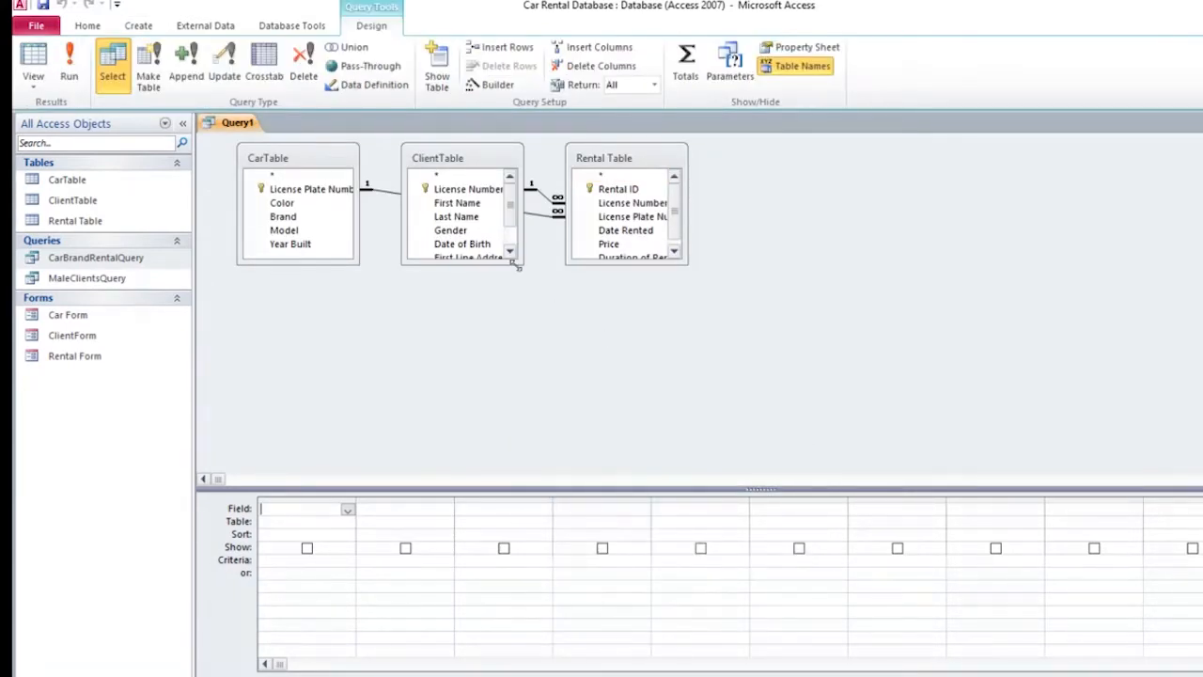
# Enlarge the ClientTable, Rental Table and CarTable field lists in the new query design.
pyautogui.moveTo(491, 267); pyautogui.dragTo(552, 348)
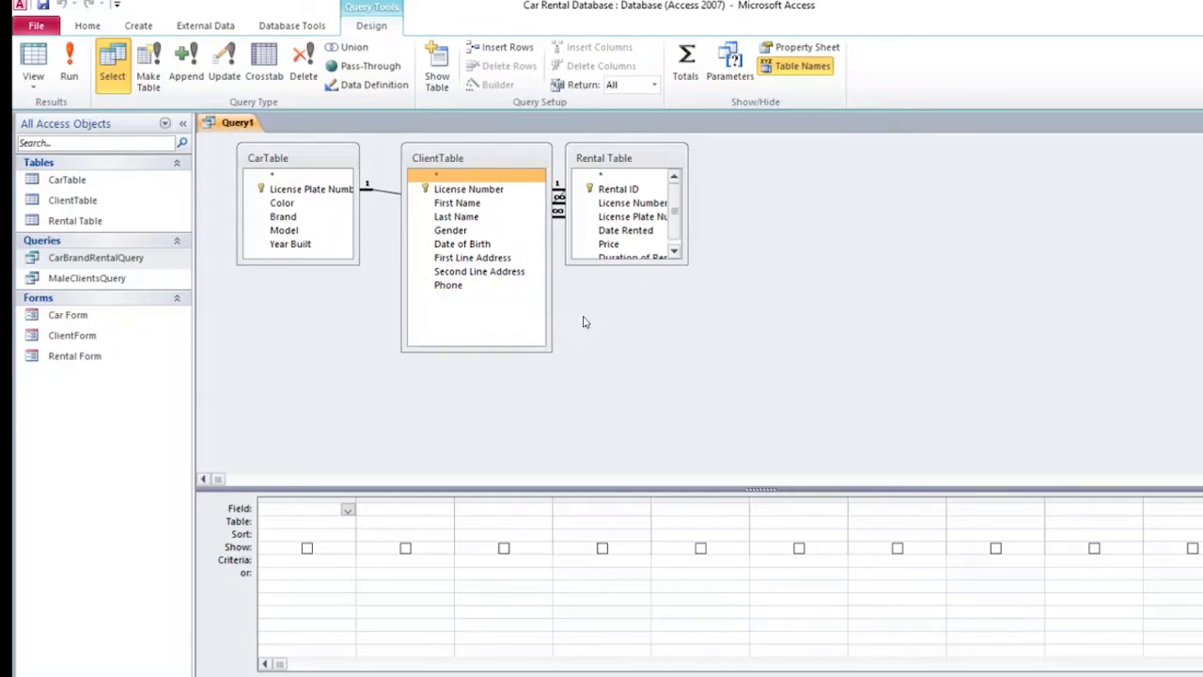
pyautogui.moveTo(685, 262); pyautogui.dragTo(752, 329)
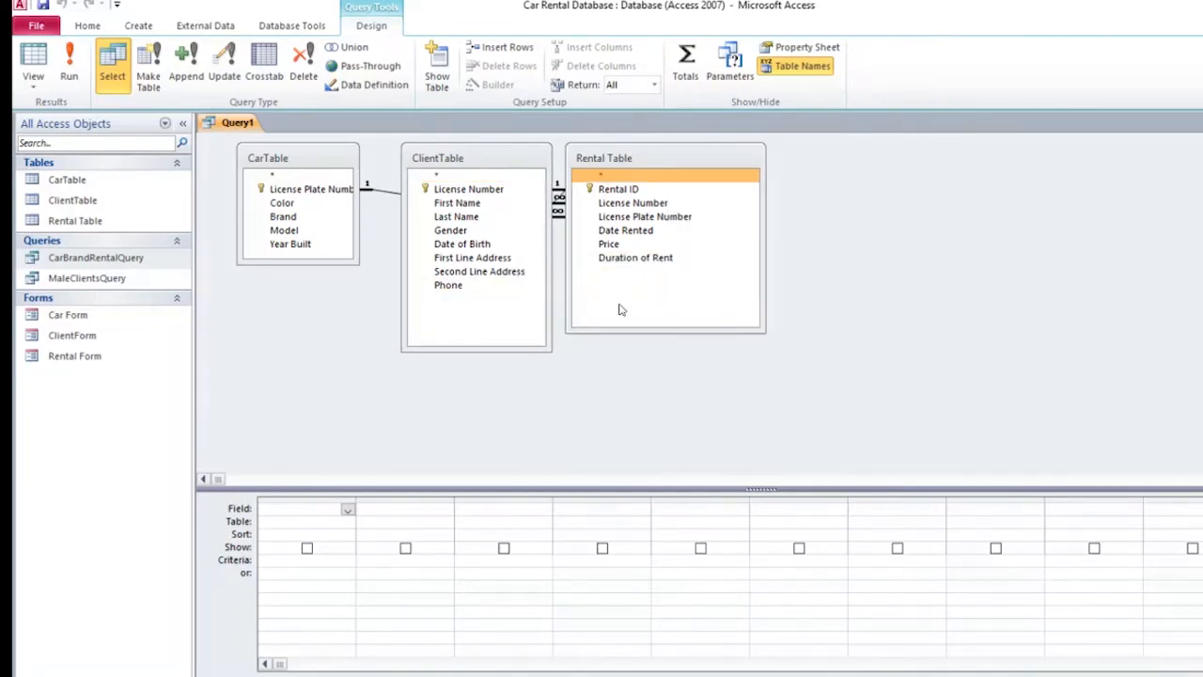
pyautogui.moveTo(317, 264); pyautogui.dragTo(334, 320)
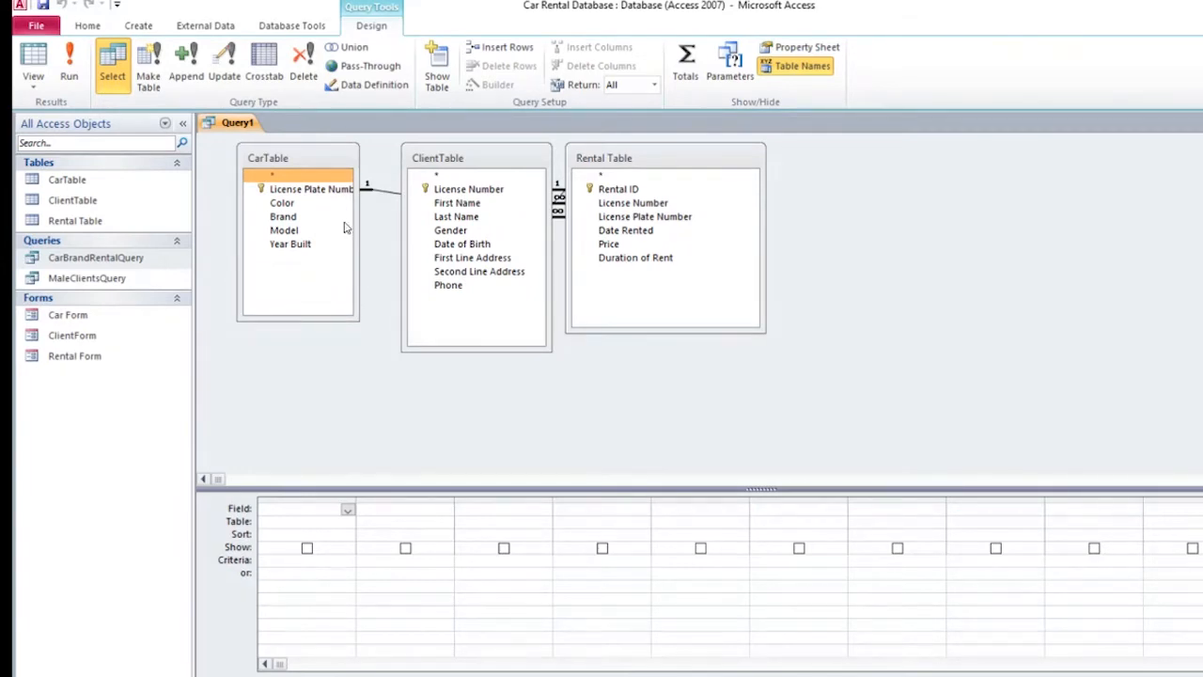
# Add First Name and Last Name from ClientTable to the three-table query.
pyautogui.click(461, 217)
pyautogui.click(474, 205)
pyautogui.doubleClick(475, 205)
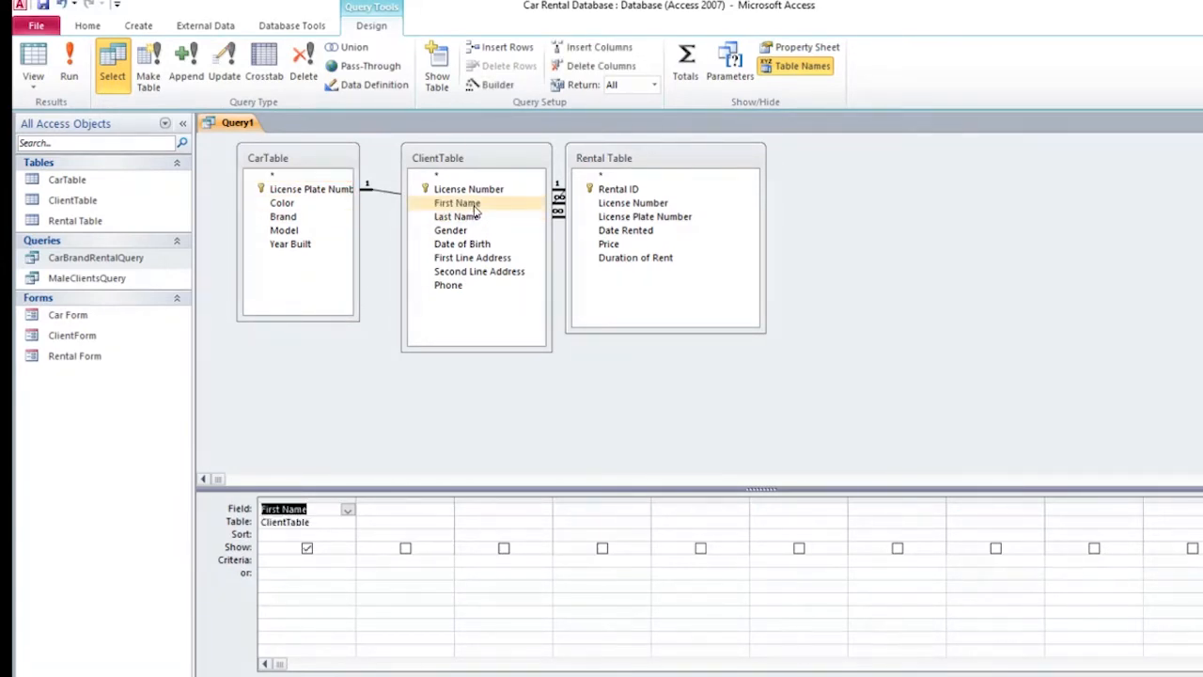
pyautogui.doubleClick(475, 216)
pyautogui.click(610, 217)
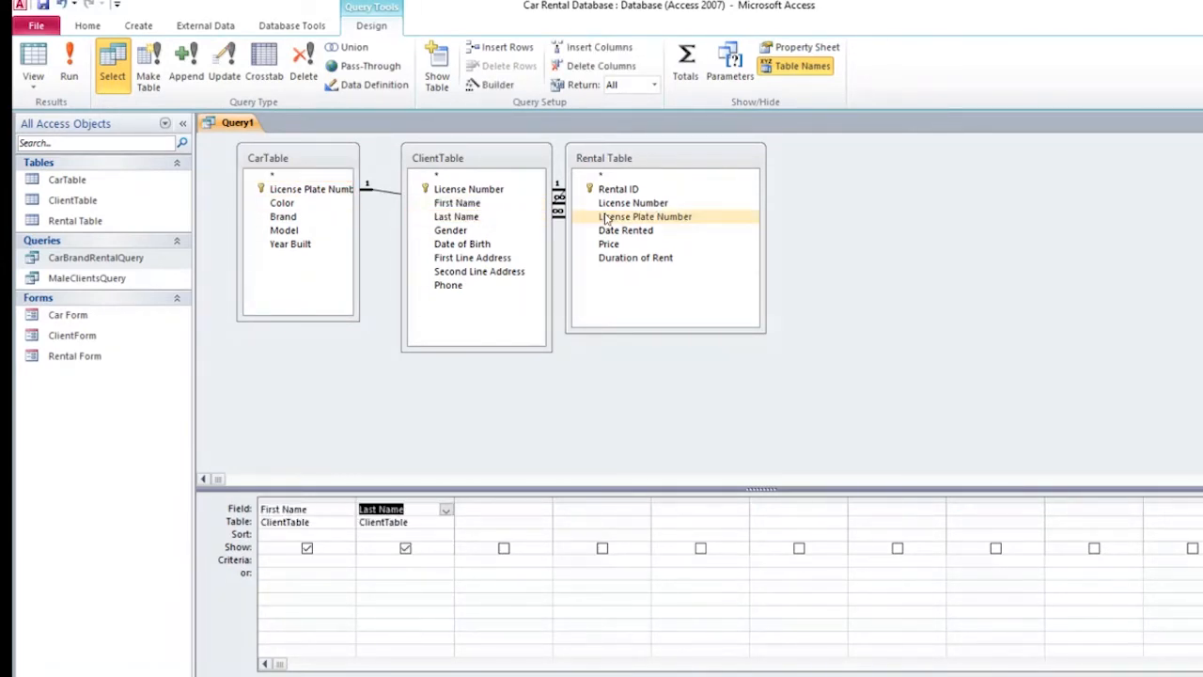
pyautogui.click(626, 231)
pyautogui.click(623, 217)
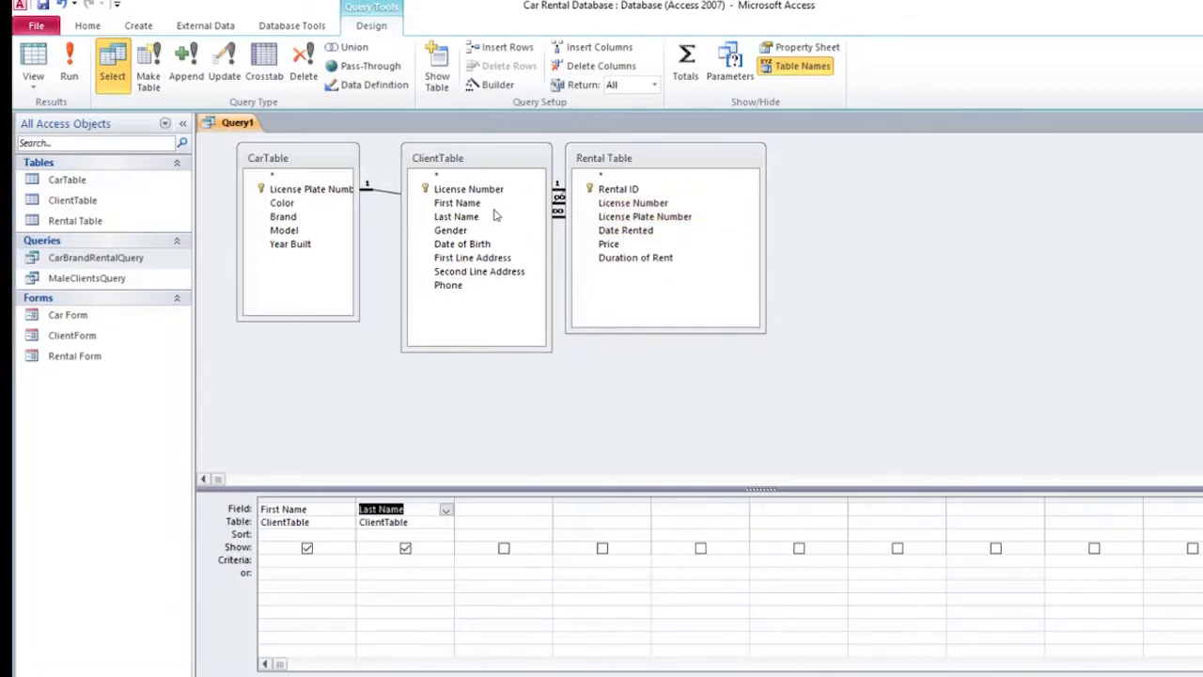
# Add Color and Year Built from CarTable to the query.
pyautogui.click(284, 205)
pyautogui.doubleClick(287, 205)
pyautogui.click(291, 217)
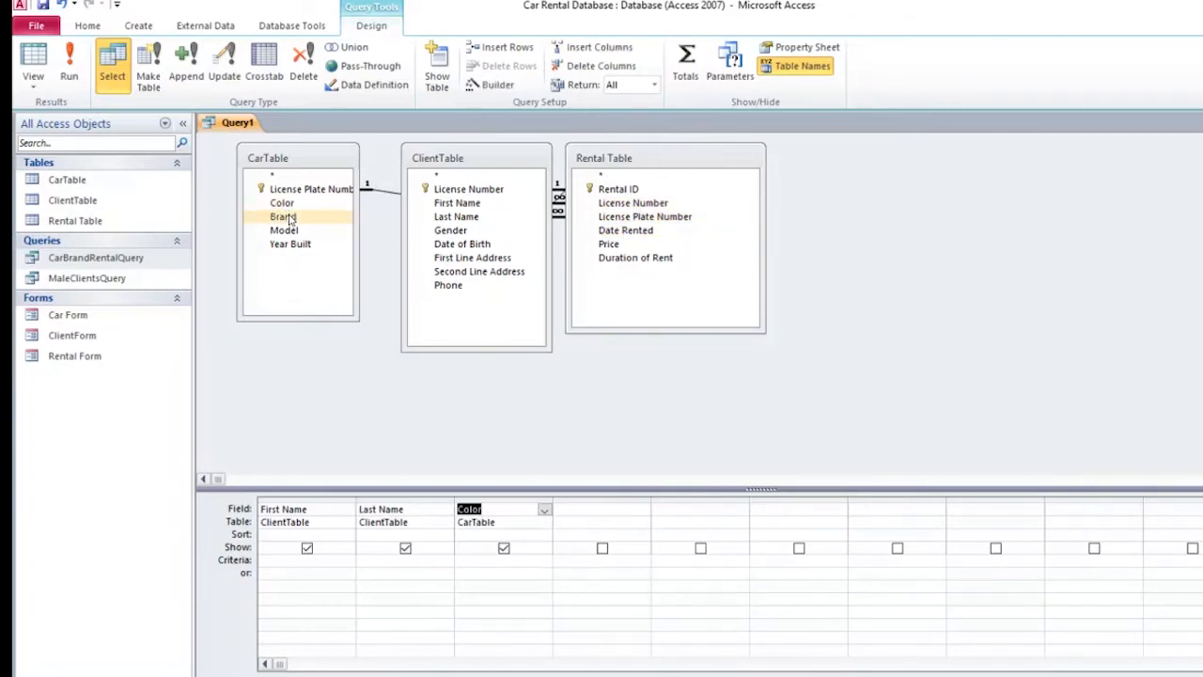
pyautogui.click(296, 243)
pyautogui.doubleClick(296, 243)
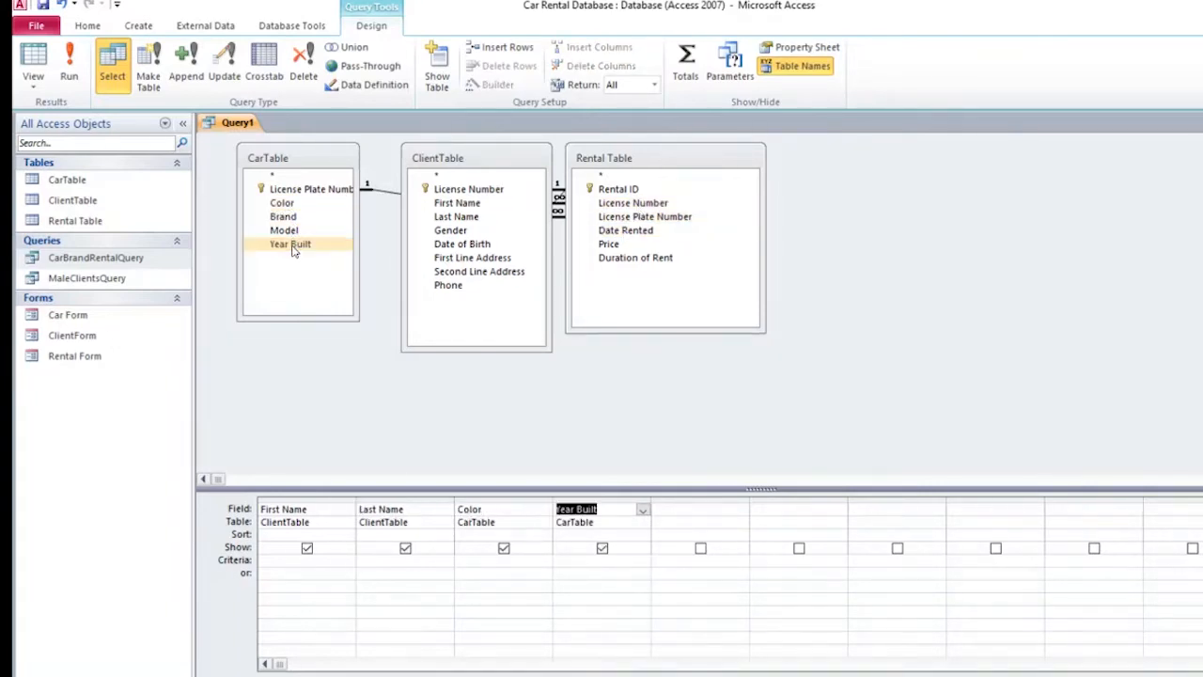
# Add Price from Rental Table to the three-table query and run it.
pyautogui.click(607, 245)
pyautogui.doubleClick(607, 245)
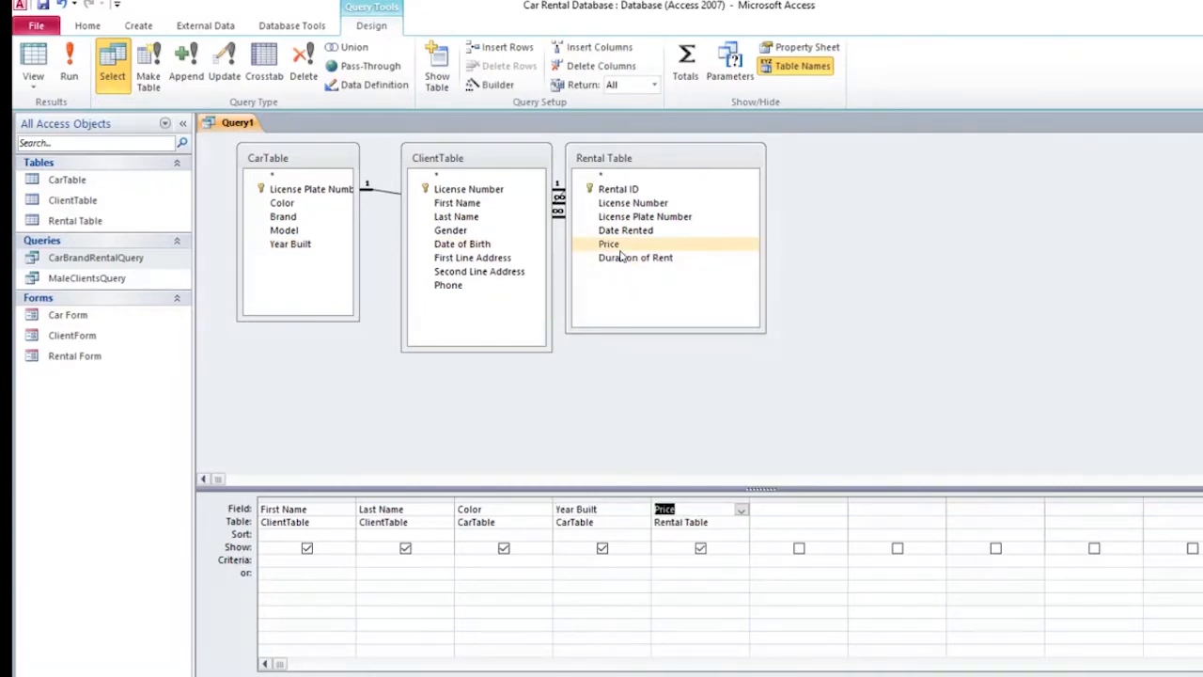
pyautogui.click(77, 63)
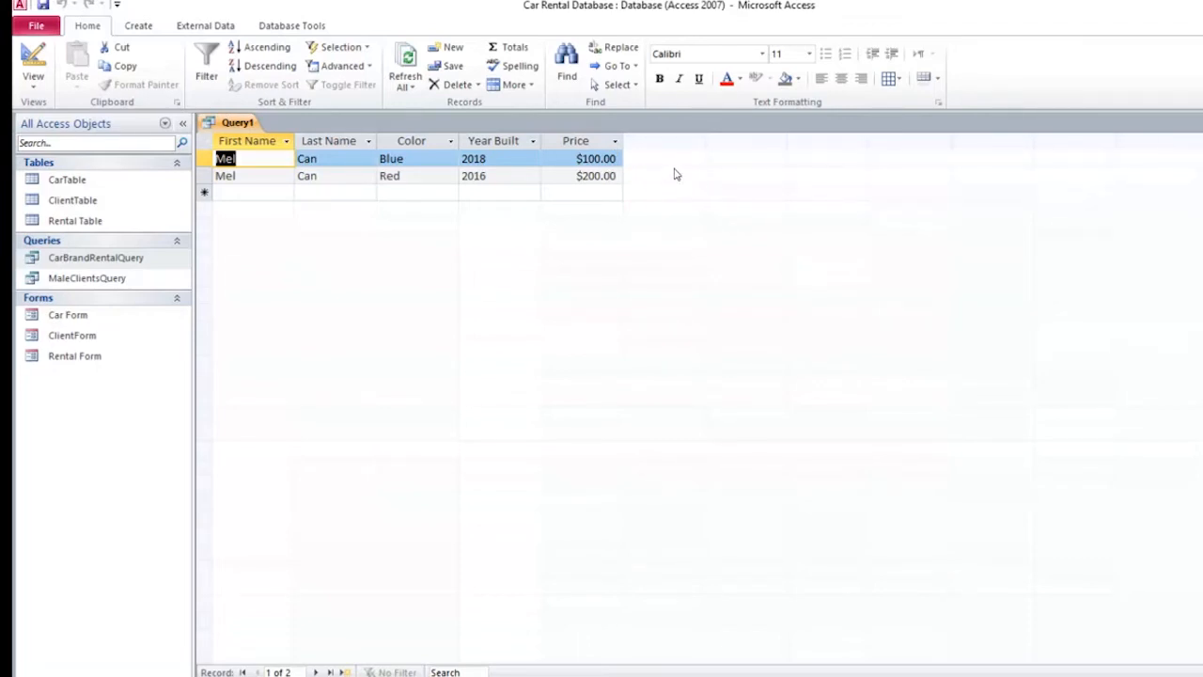
# Add the calculated field DiscountedPrice: [Price]*0.90 in a widened column after Price in the query design, and run the query.
pyautogui.rightClick(247, 125)
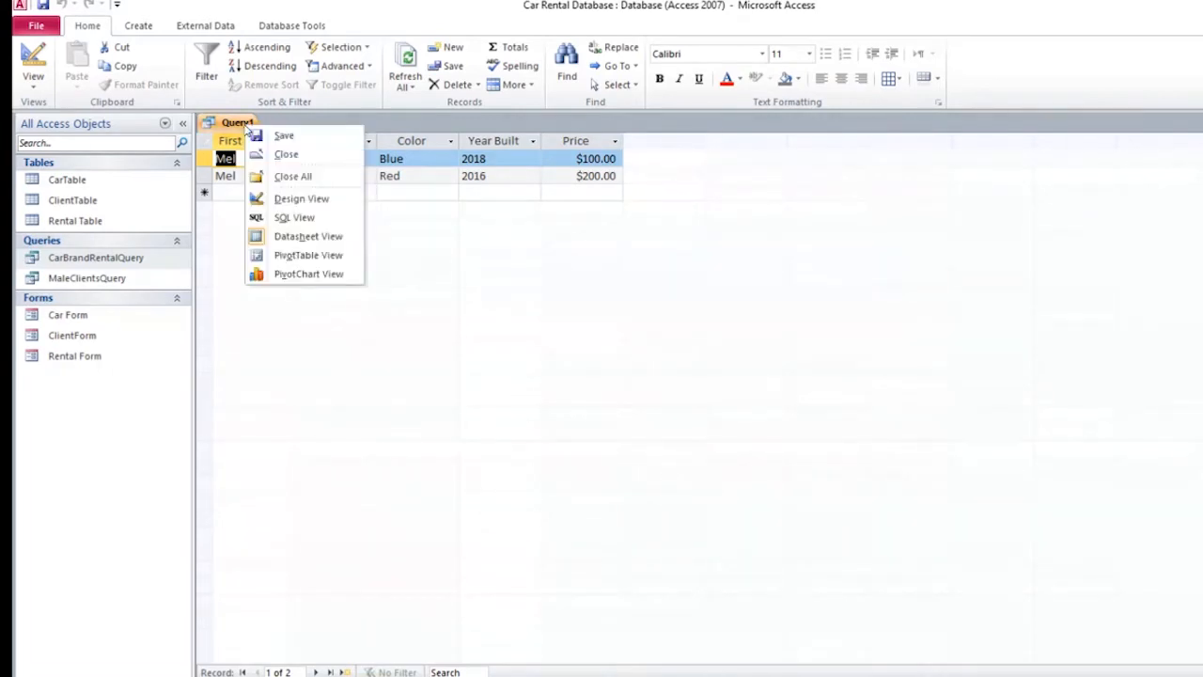
pyautogui.click(293, 202)
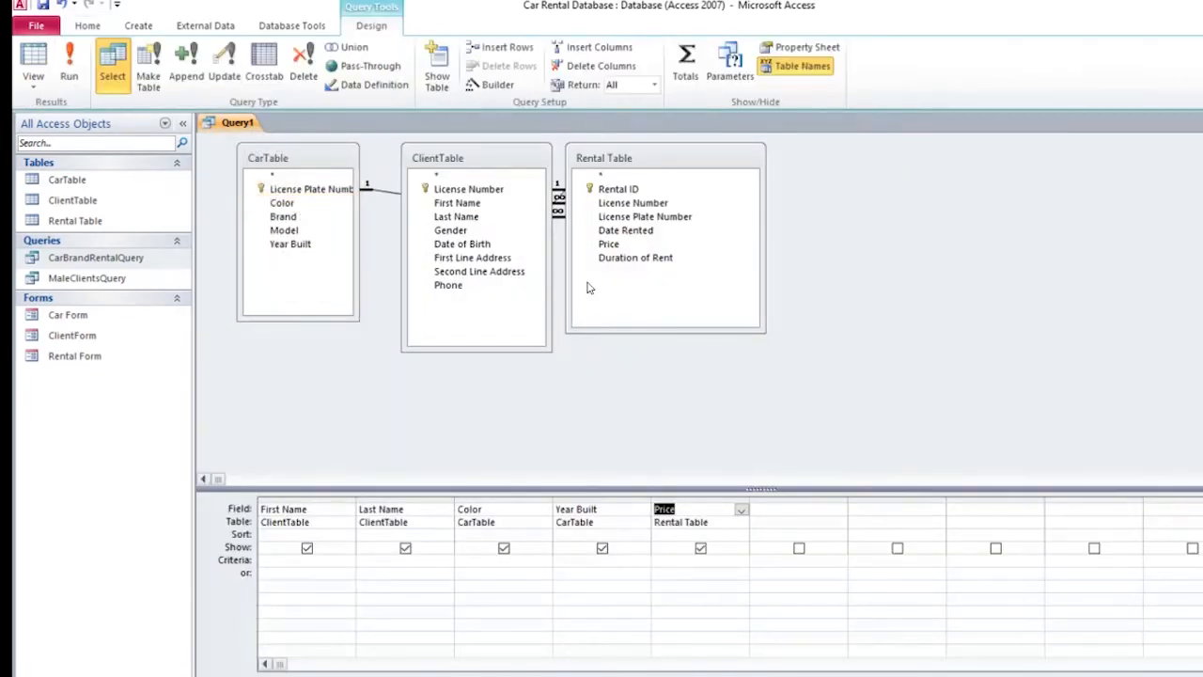
pyautogui.click(773, 511)
pyautogui.moveTo(849, 503); pyautogui.dragTo(909, 503)
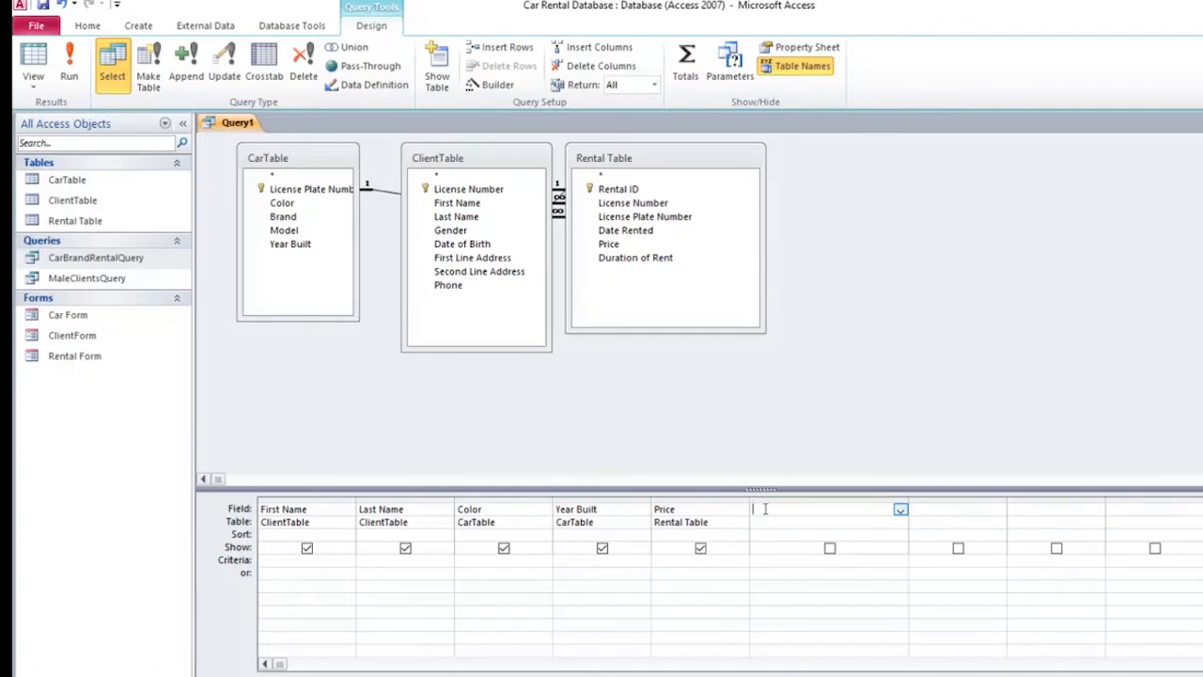
pyautogui.write('DiscountedPrice')
pyautogui.write('[Price]*0.90')
pyautogui.click(75, 57)
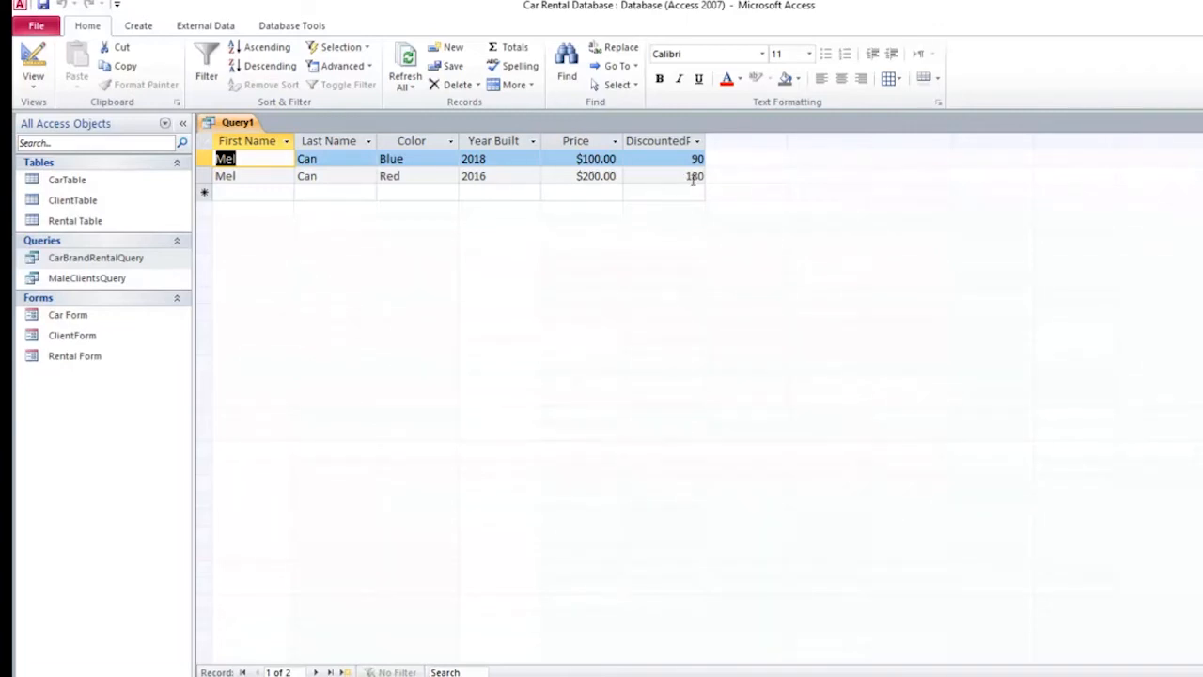
# Close the discount query from its design view and save it as Discount10percentQuery.
pyautogui.rightClick(251, 125)
pyautogui.click(298, 195)
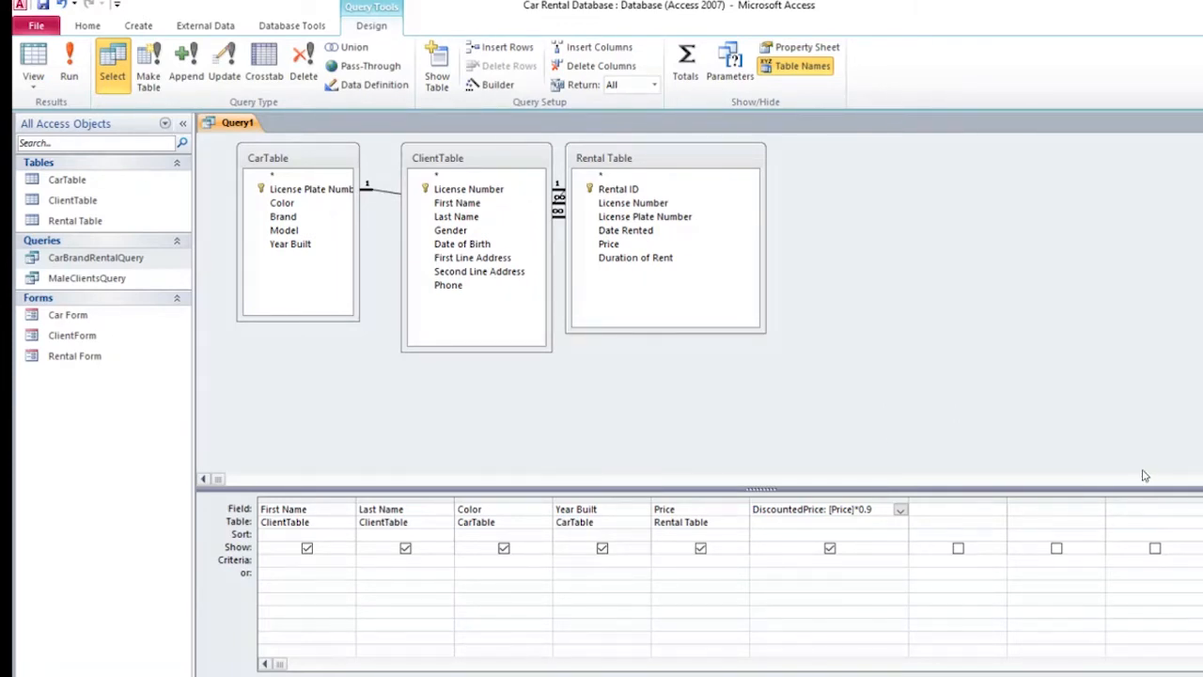
pyautogui.hotkey('ctrl', 'F4')
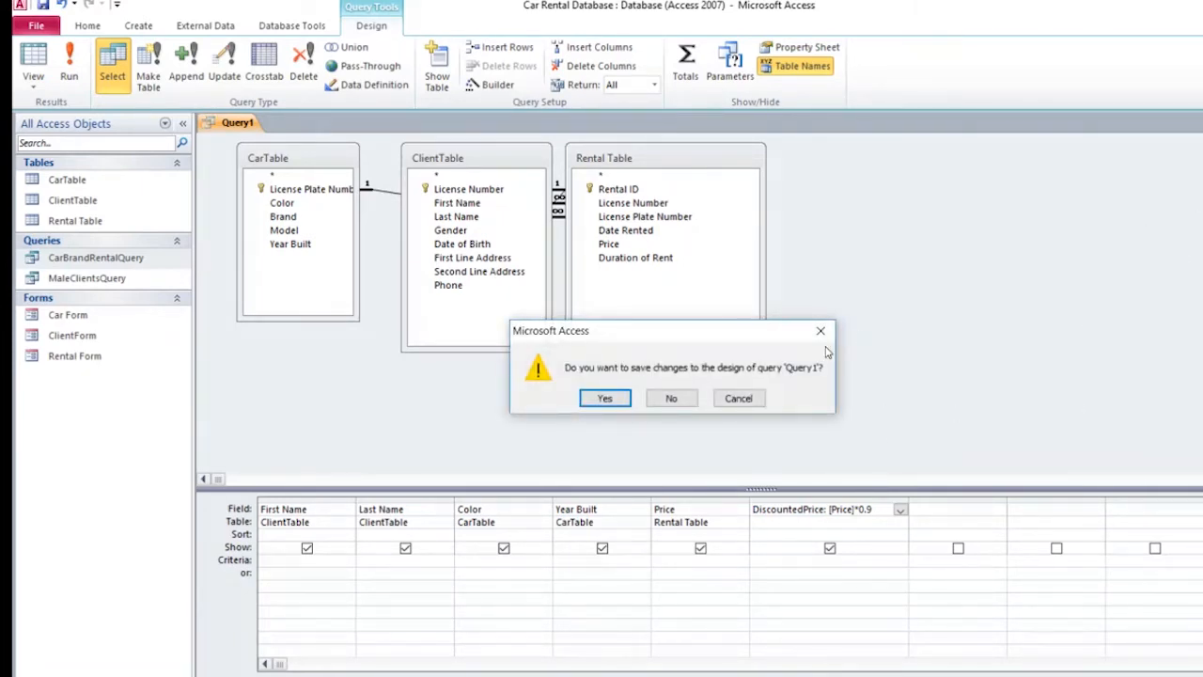
pyautogui.click(607, 399)
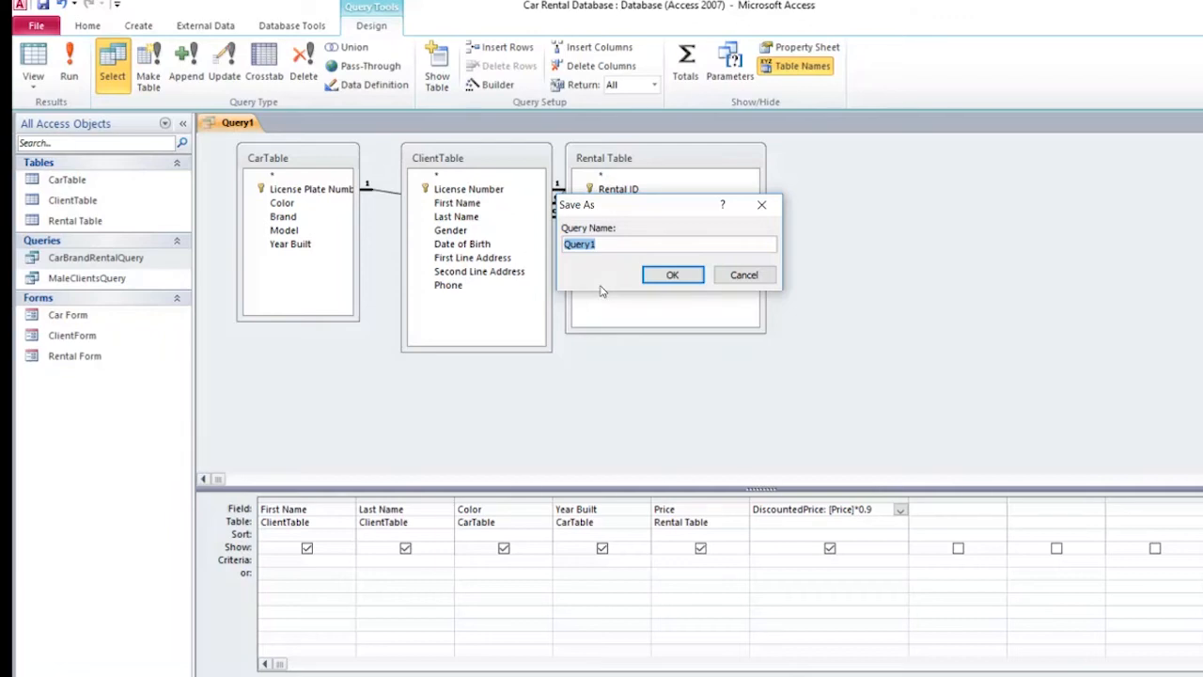
pyautogui.write('Query')
pyautogui.write('Discount')
pyautogui.write('10percent')
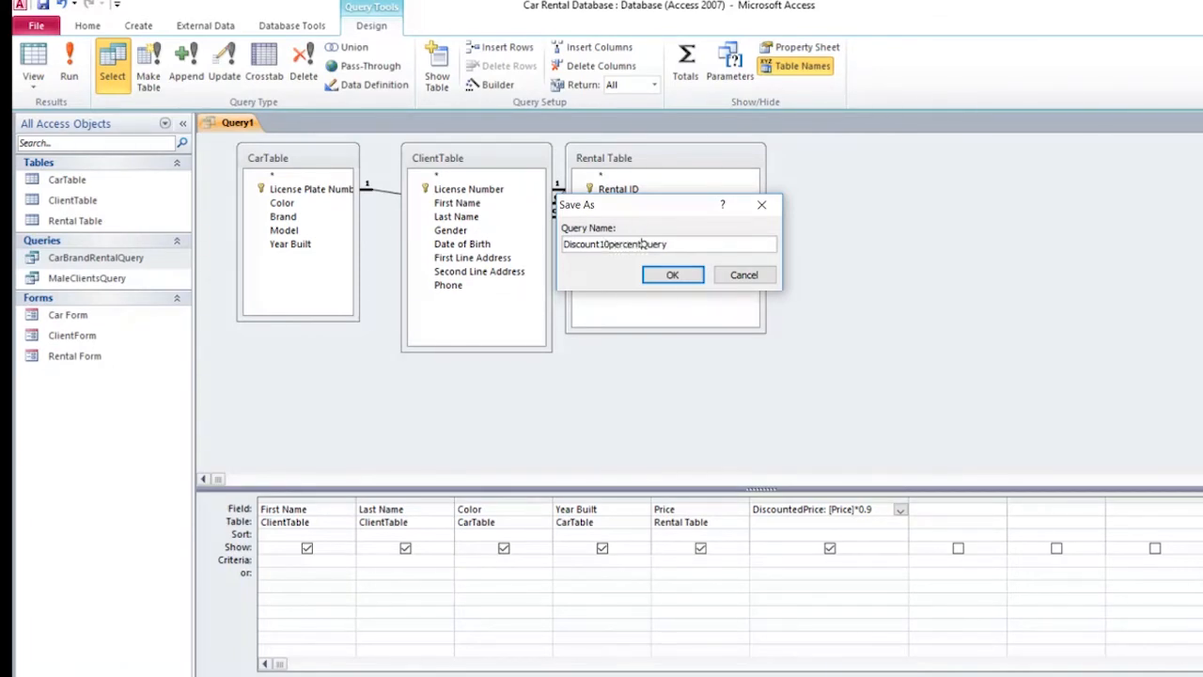
pyautogui.click(661, 276)
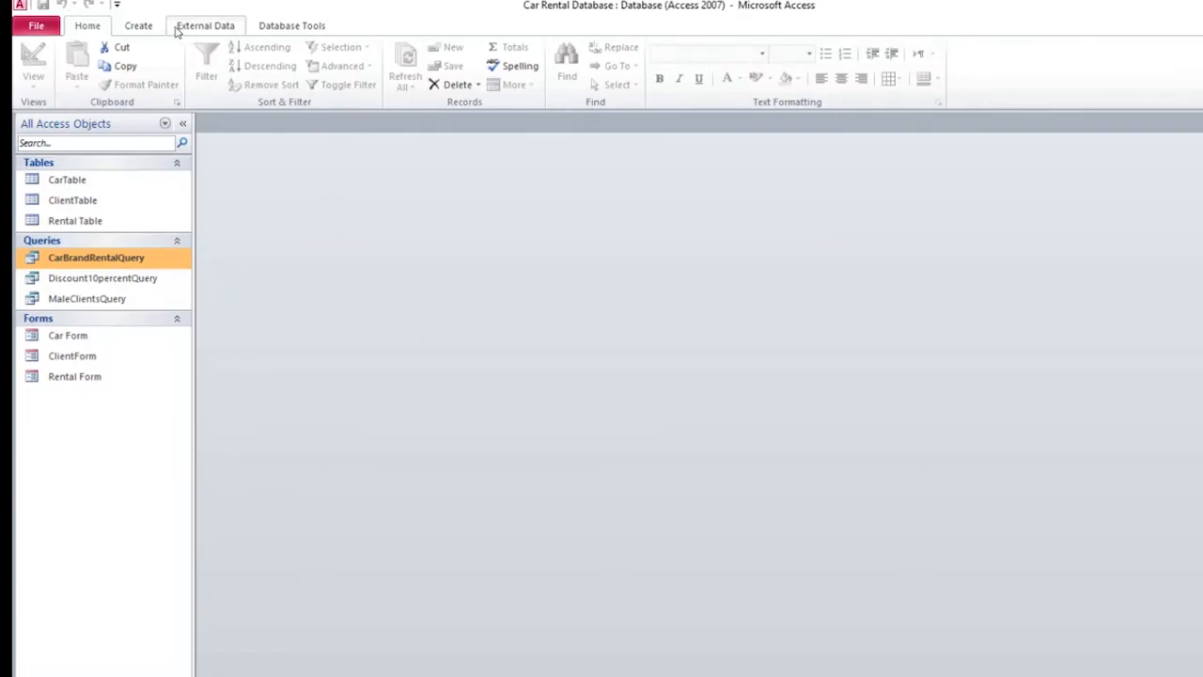
# Create a new query in design view containing only CarTable and enlarge its field list.
pyautogui.click(141, 27)
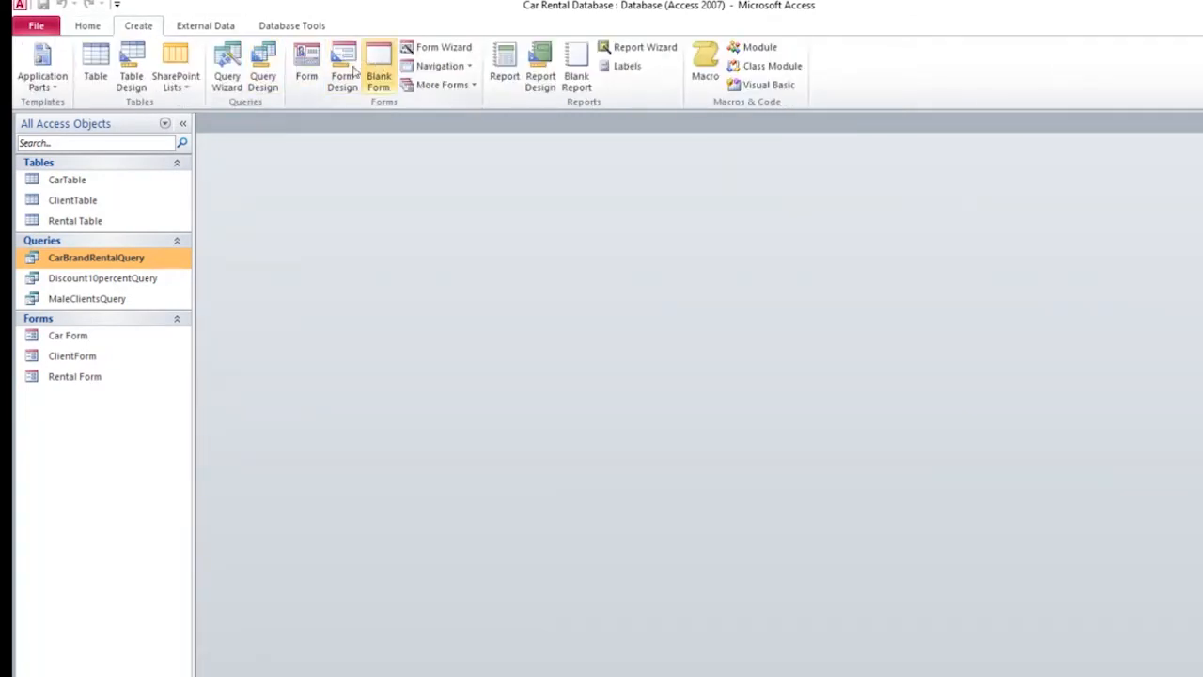
pyautogui.click(267, 79)
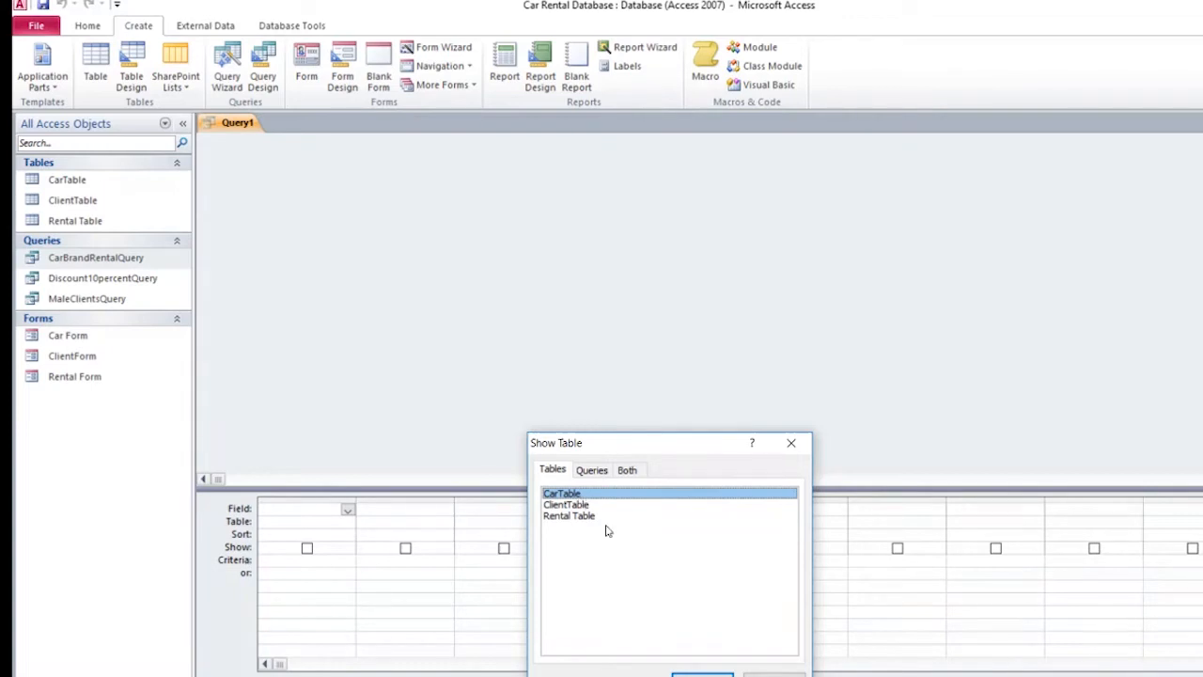
pyautogui.click(702, 674)
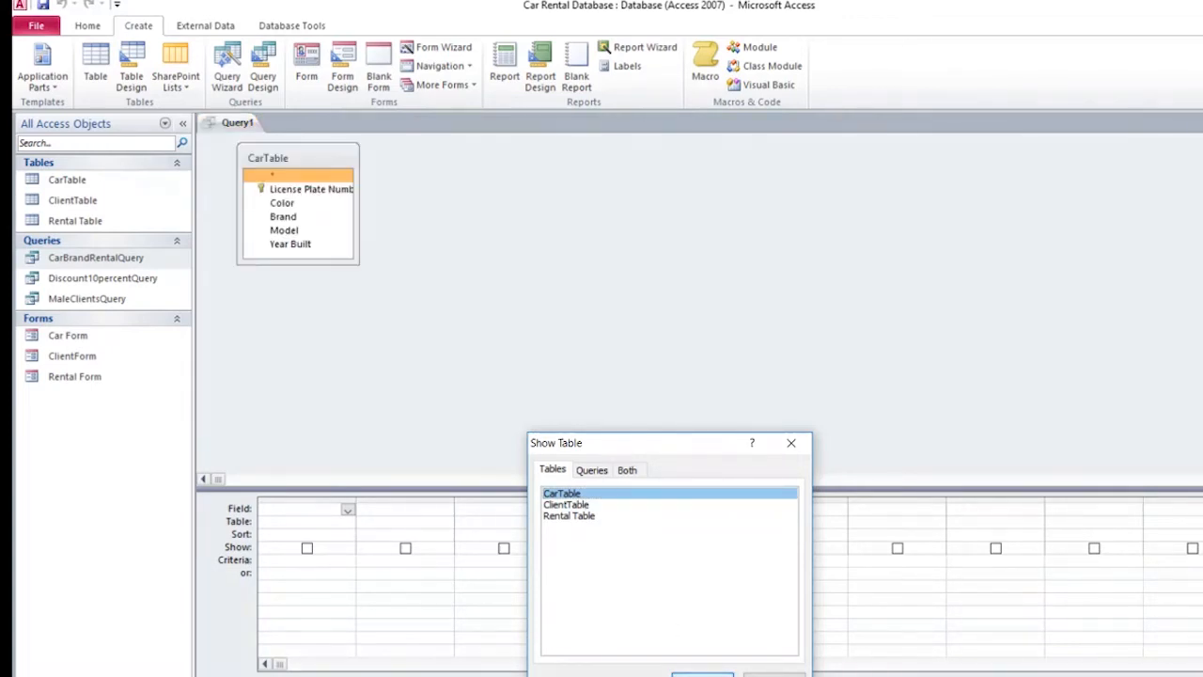
pyautogui.click(774, 674)
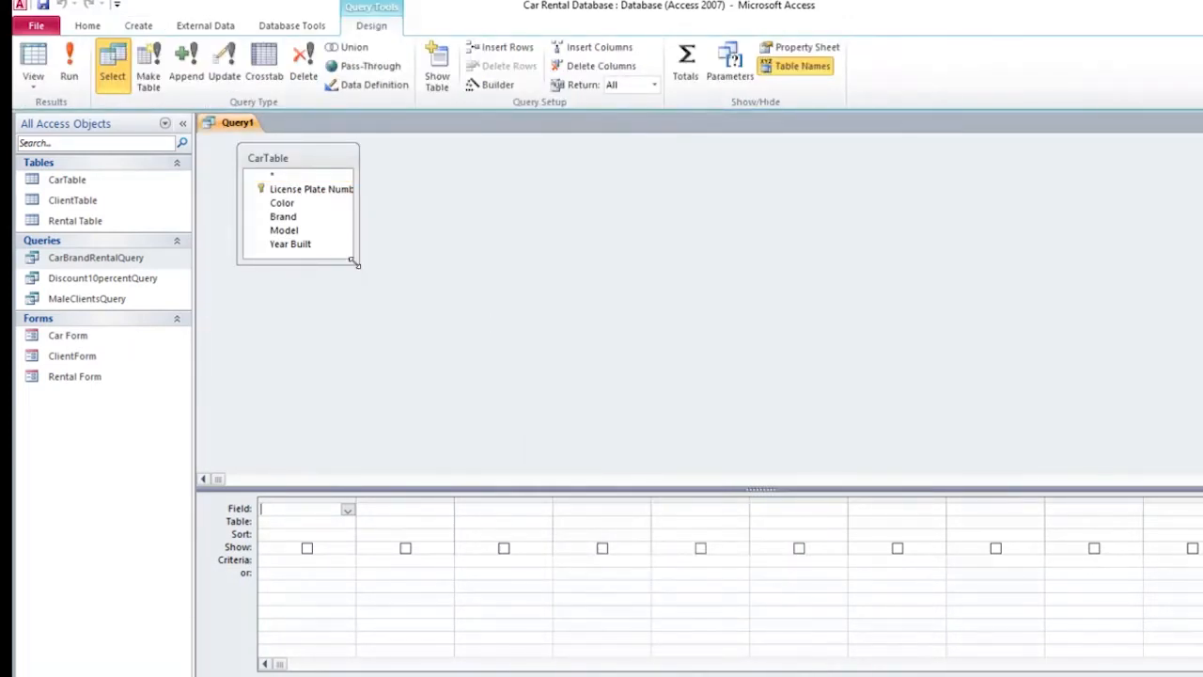
pyautogui.moveTo(356, 266); pyautogui.dragTo(455, 361)
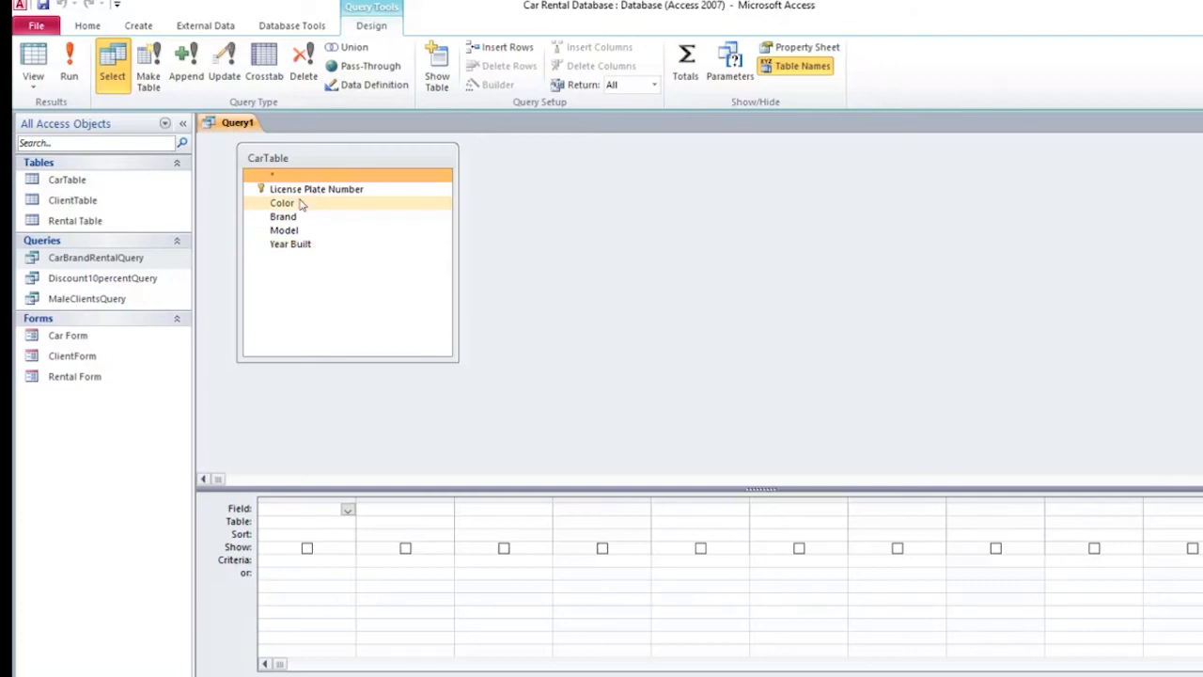
# Convert the query to an update query that sets the Color field of CarTable to White.
pyautogui.click(81, 199)
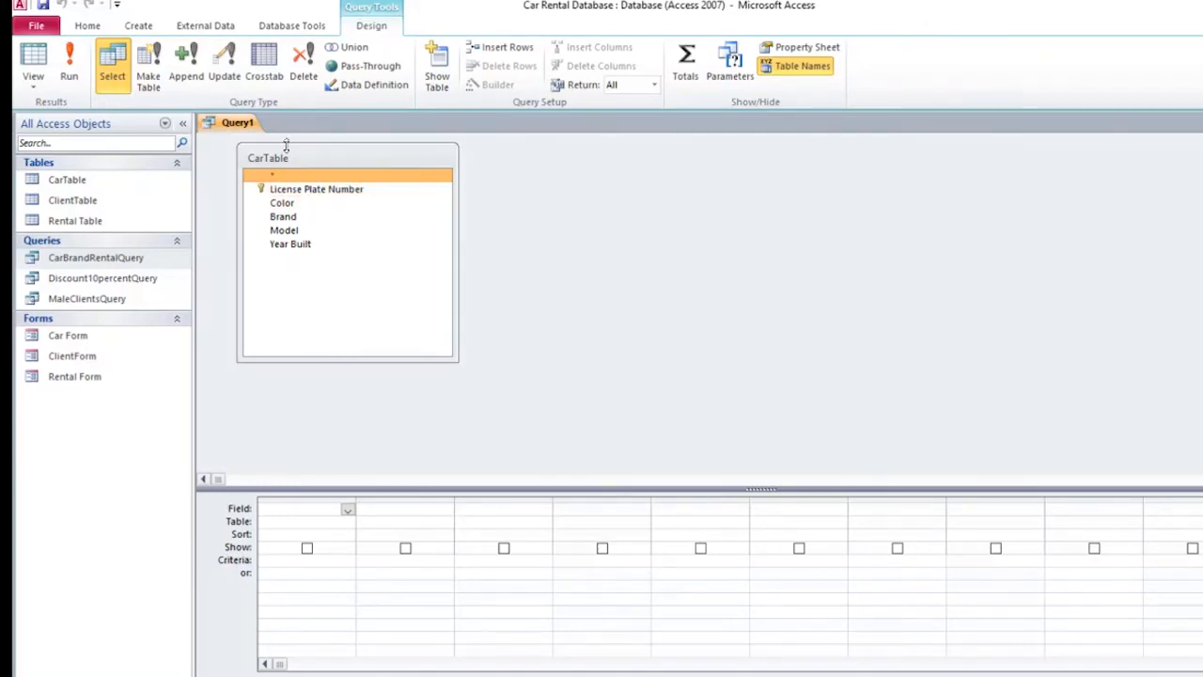
pyautogui.click(225, 77)
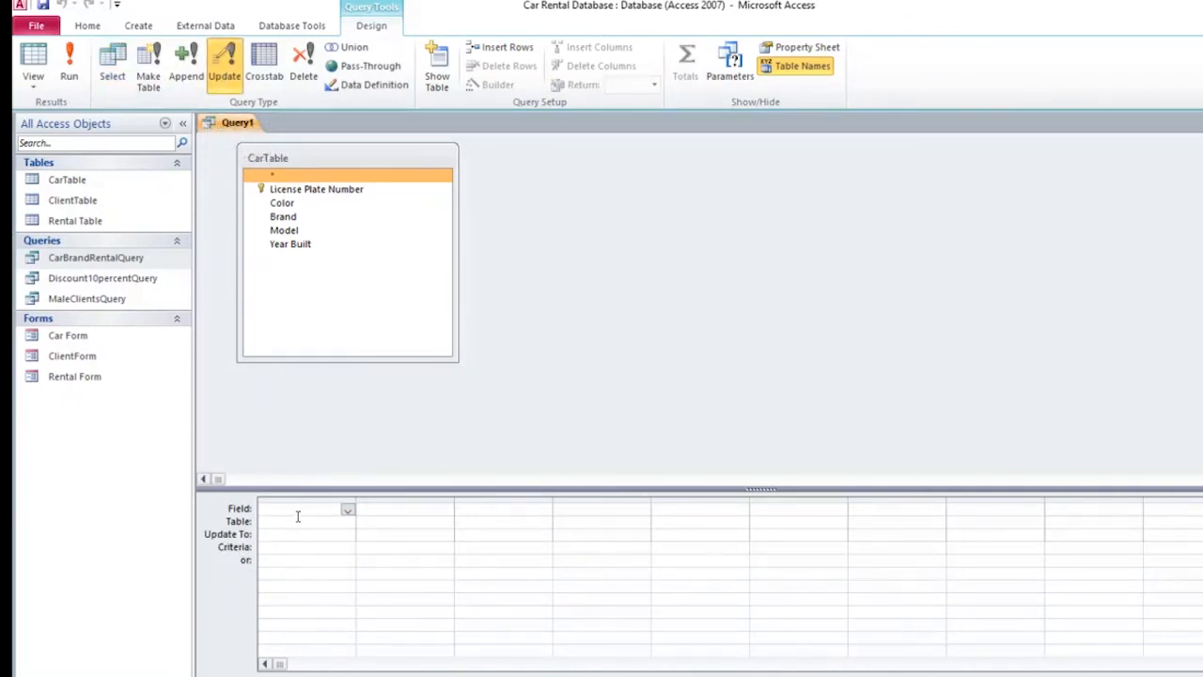
pyautogui.doubleClick(291, 206)
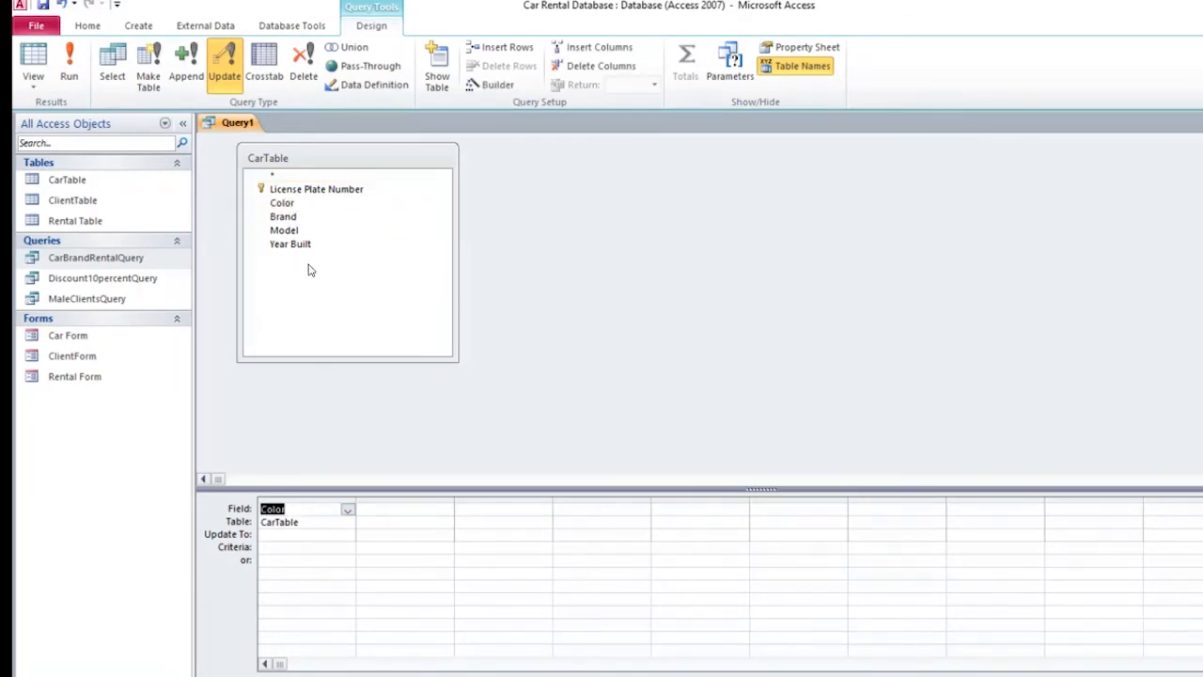
pyautogui.click(294, 535)
pyautogui.write('White')
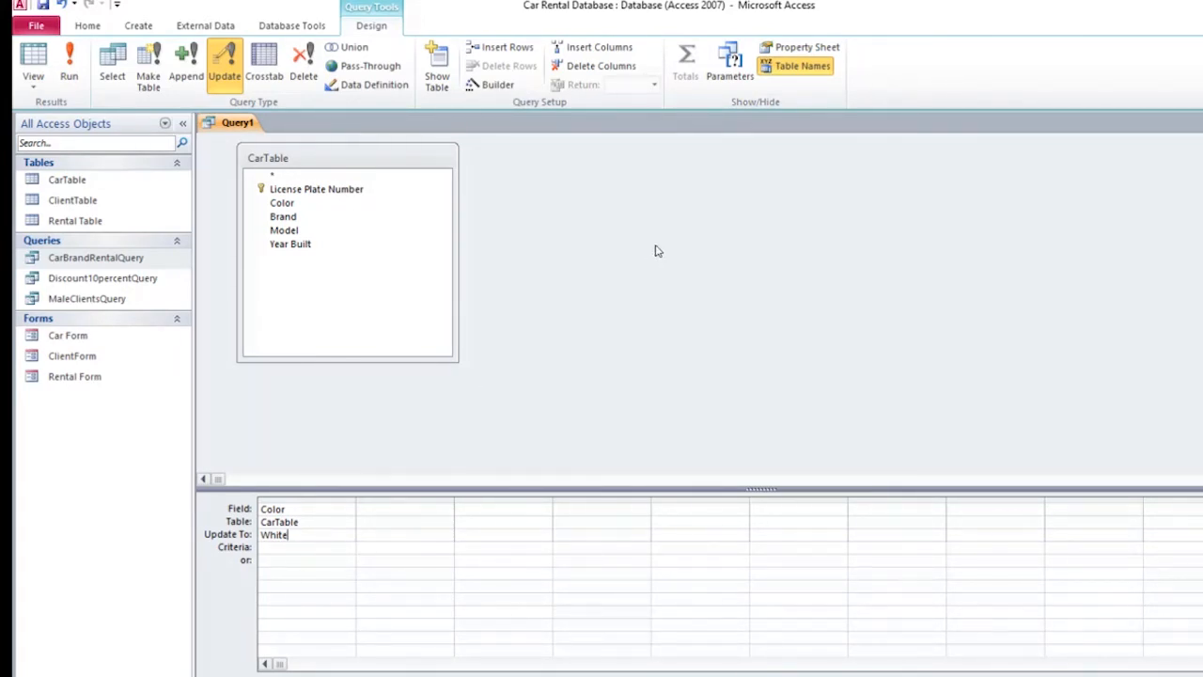
# Start the update query but decline changing the records, and check the Color values in CarTable before closing the table.
pyautogui.click(75, 62)
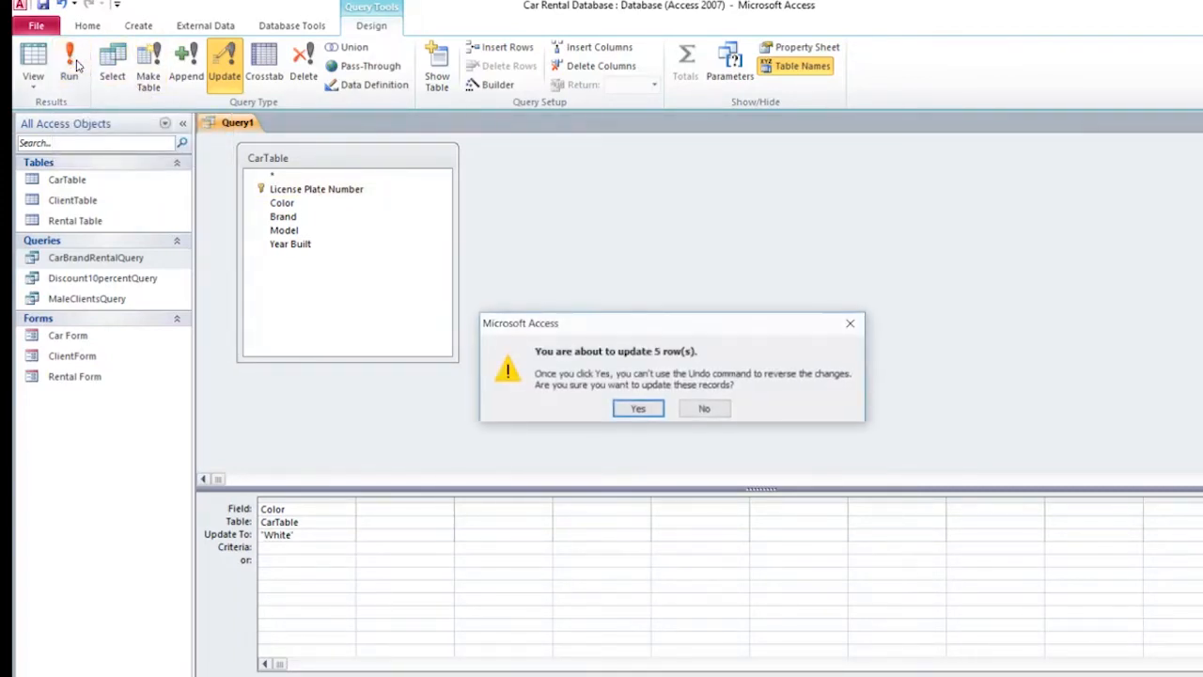
pyautogui.click(690, 412)
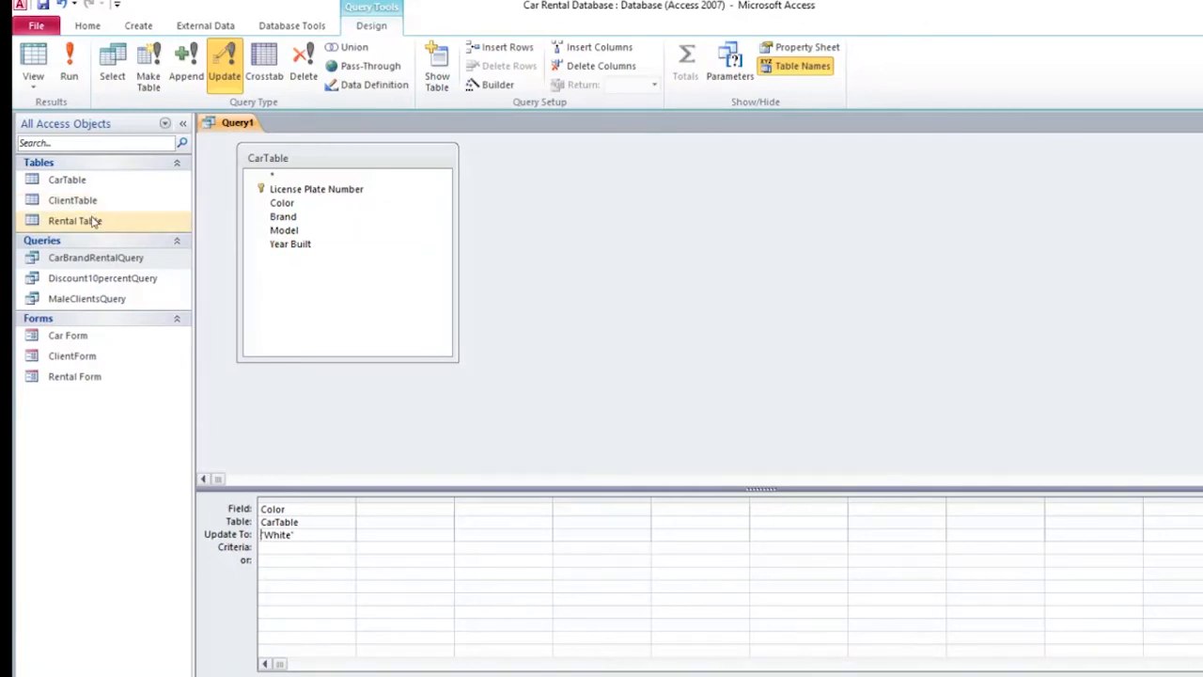
pyautogui.doubleClick(88, 179)
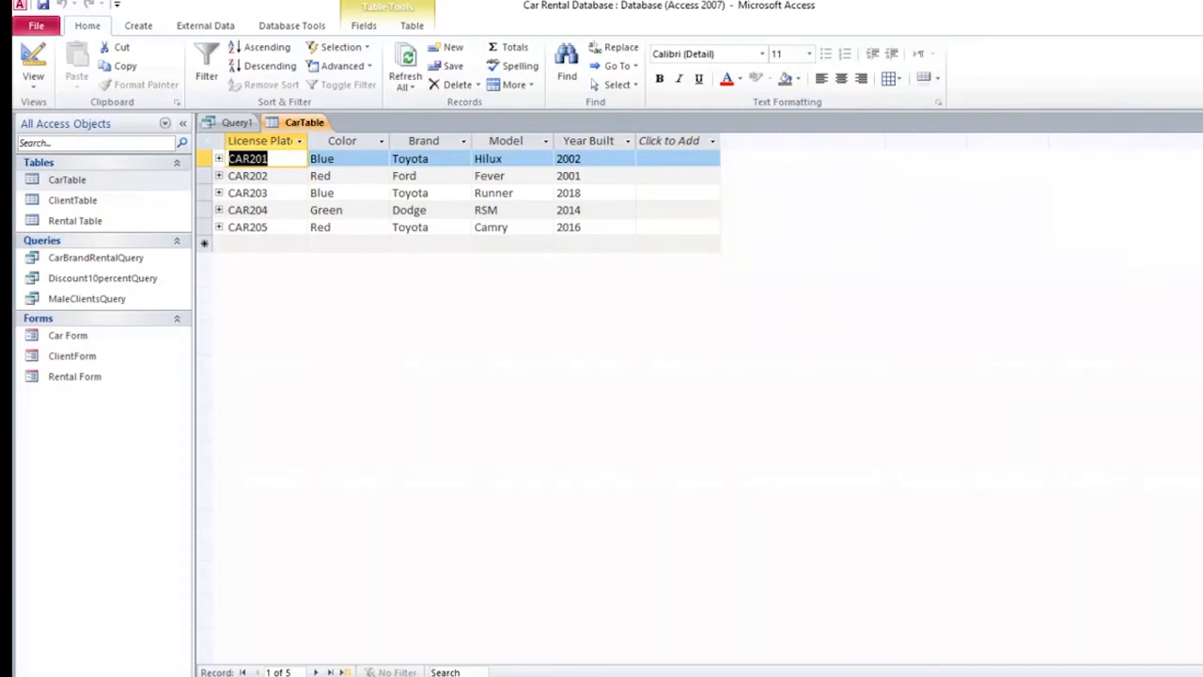
pyautogui.click(1195, 122)
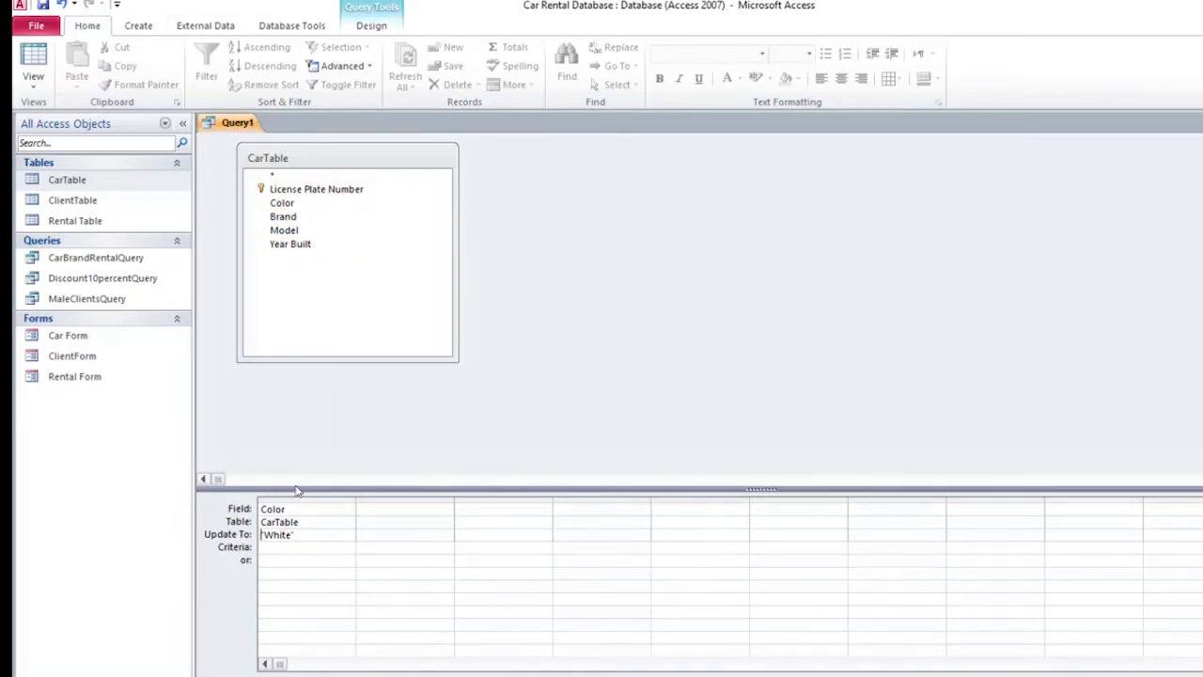
# Close the update query and save it as UpdateColorwhiteQuery.
pyautogui.hotkey('ctrl', 'F4')
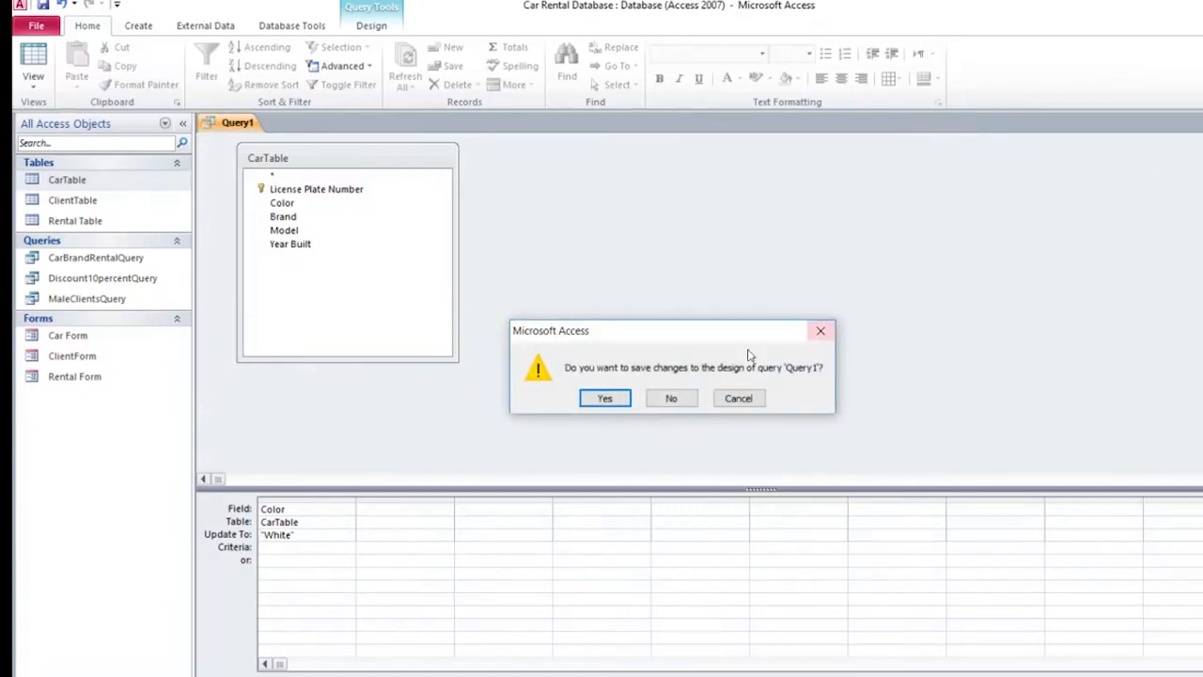
pyautogui.click(609, 402)
pyautogui.click(611, 247)
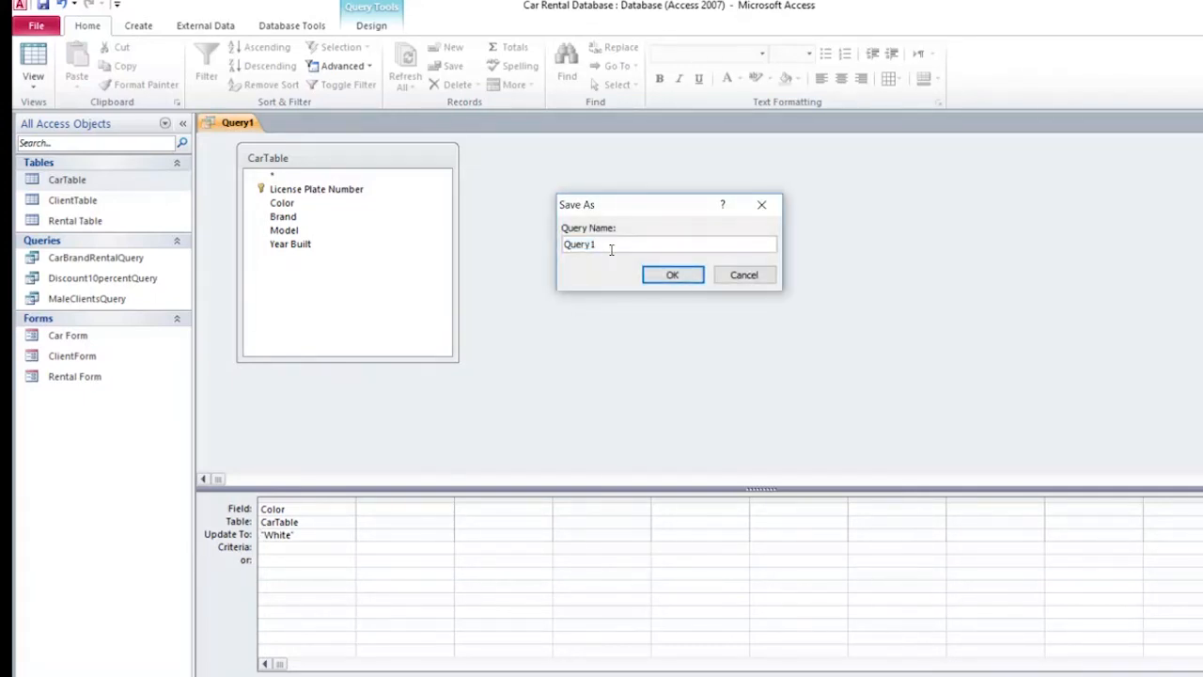
pyautogui.press('BackSpace')
pyautogui.click(564, 244)
pyautogui.write('Update')
pyautogui.press('BackSpace')
pyautogui.write('Colorwhite')
pyautogui.click(673, 275)
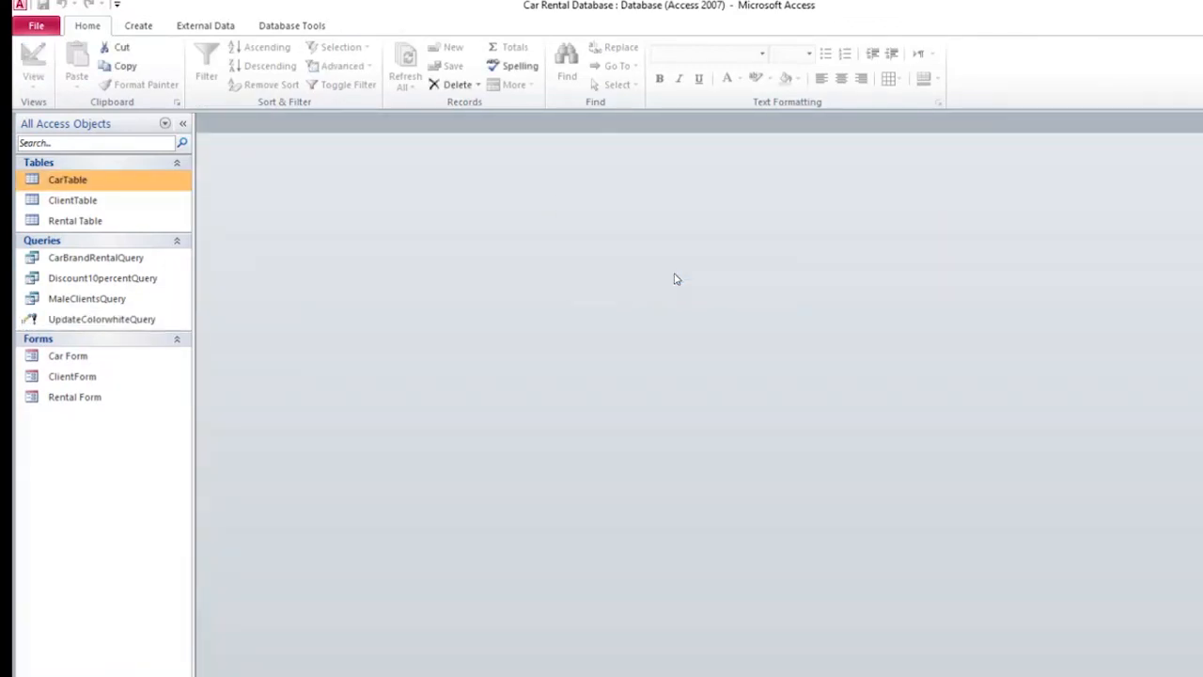
# Run the saved UpdateColorwhiteQuery, accept the record updates, and check the Color values in CarTable before closing the table.
pyautogui.click(106, 321)
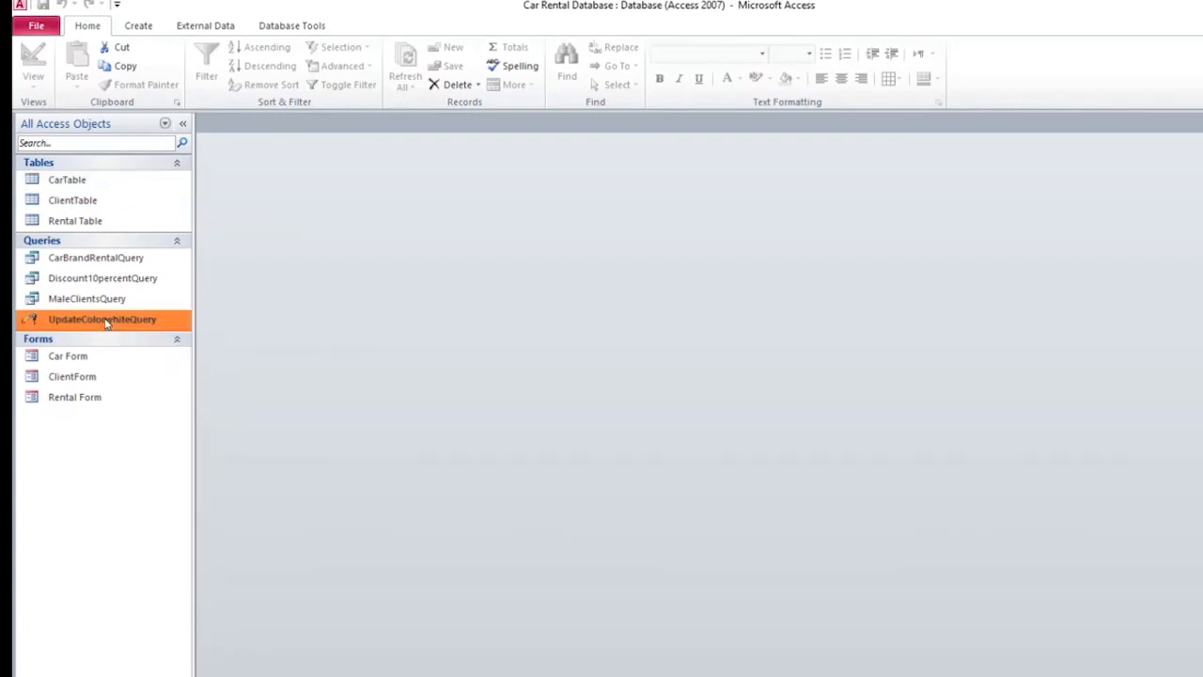
pyautogui.doubleClick(106, 321)
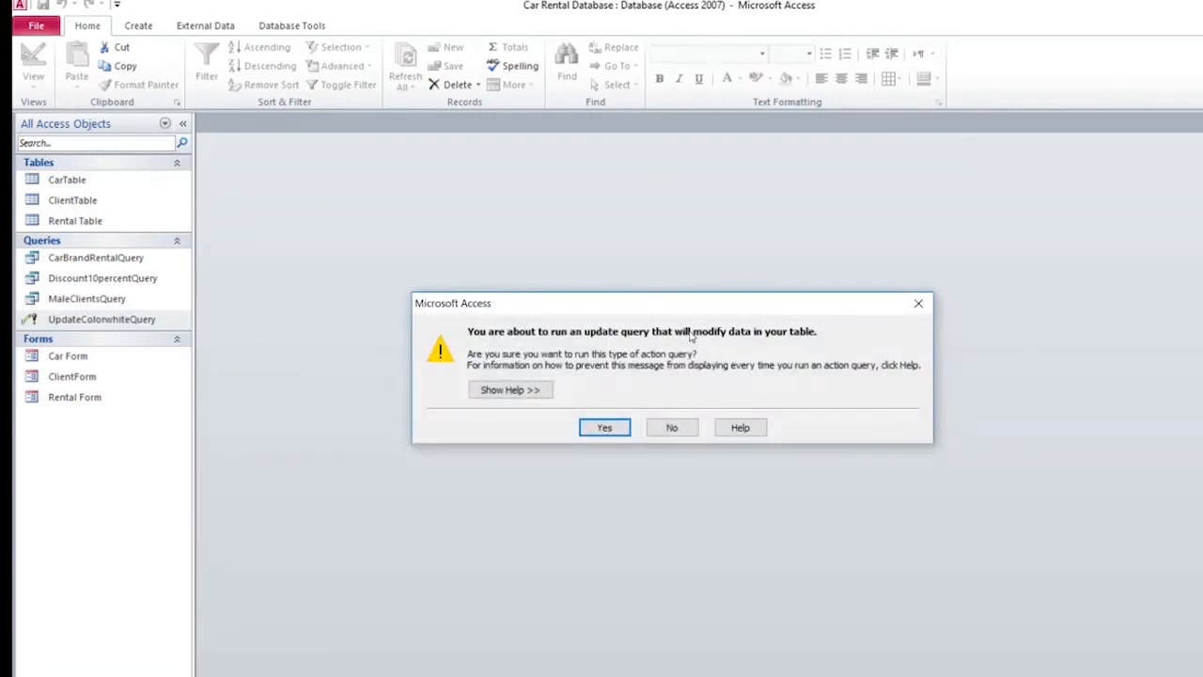
pyautogui.click(604, 427)
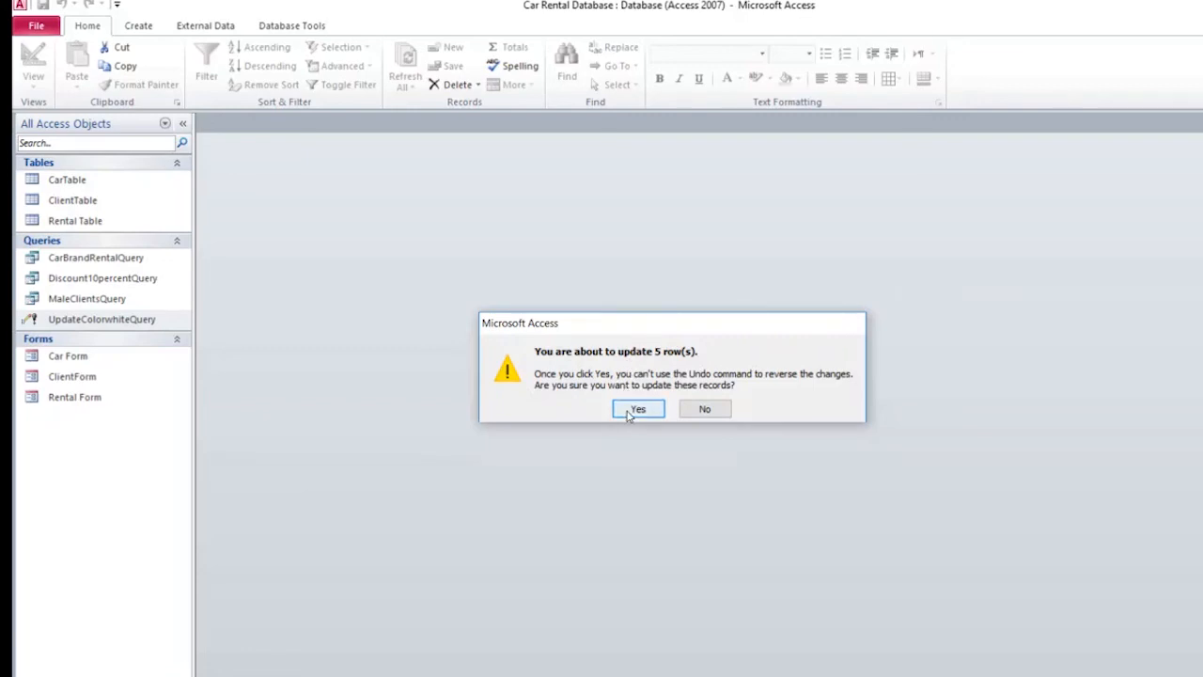
pyautogui.click(632, 412)
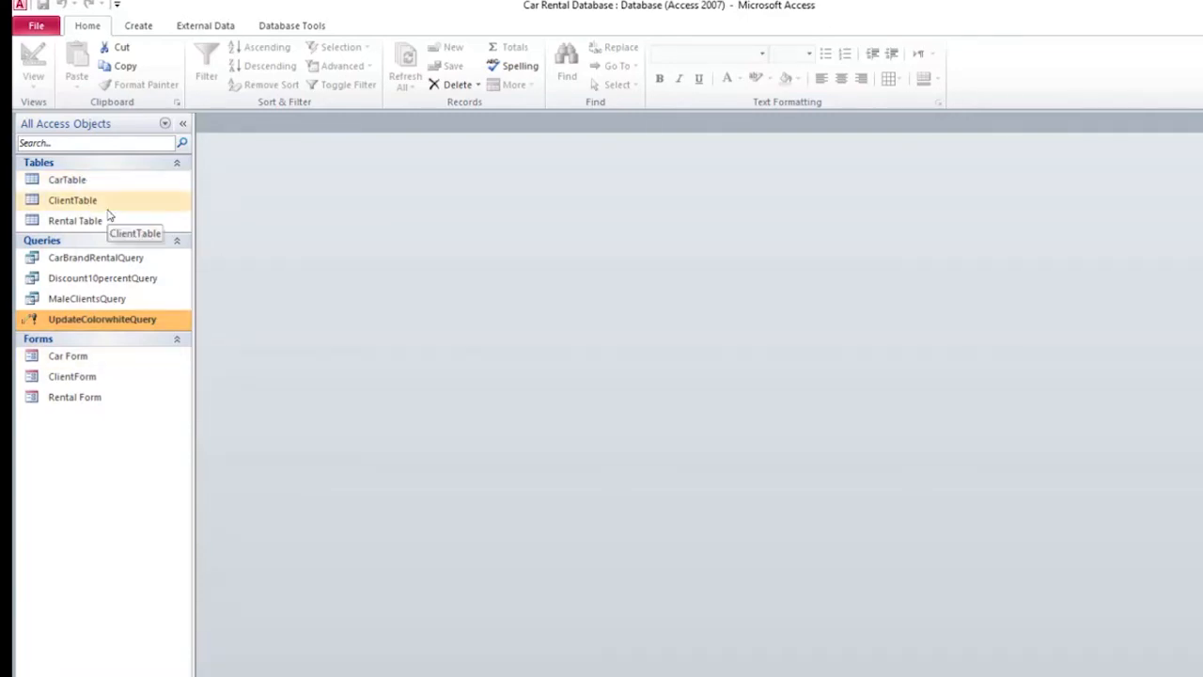
pyautogui.doubleClick(86, 185)
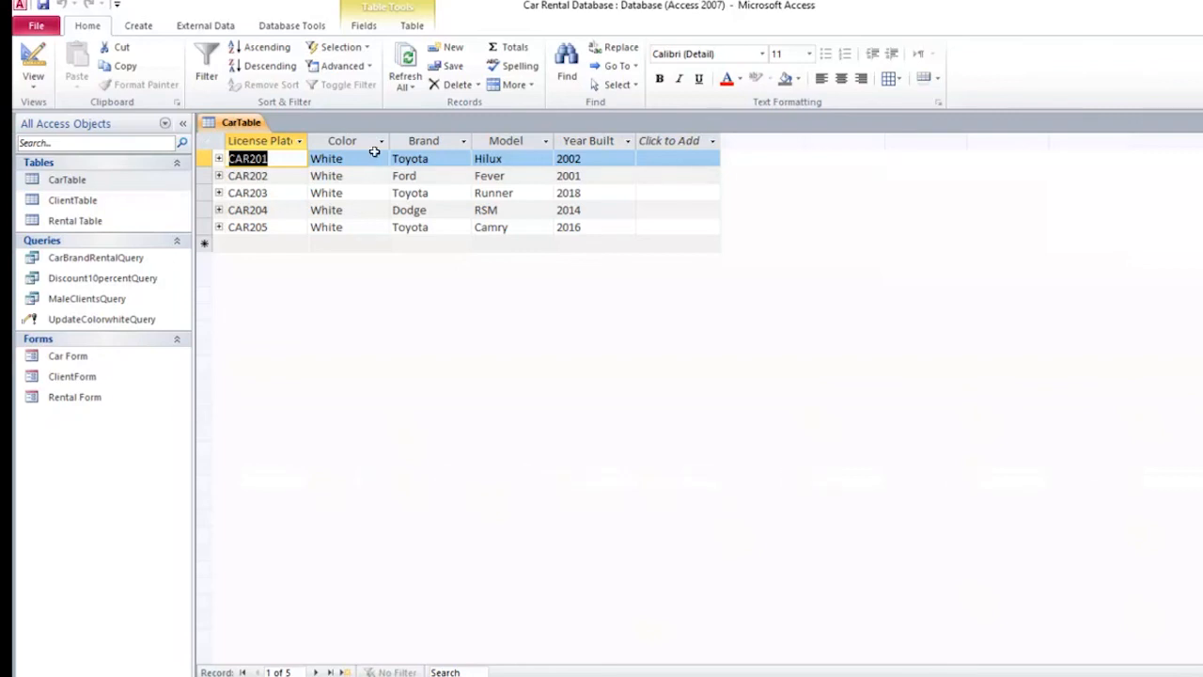
pyautogui.hotkey('ctrl', 'w')
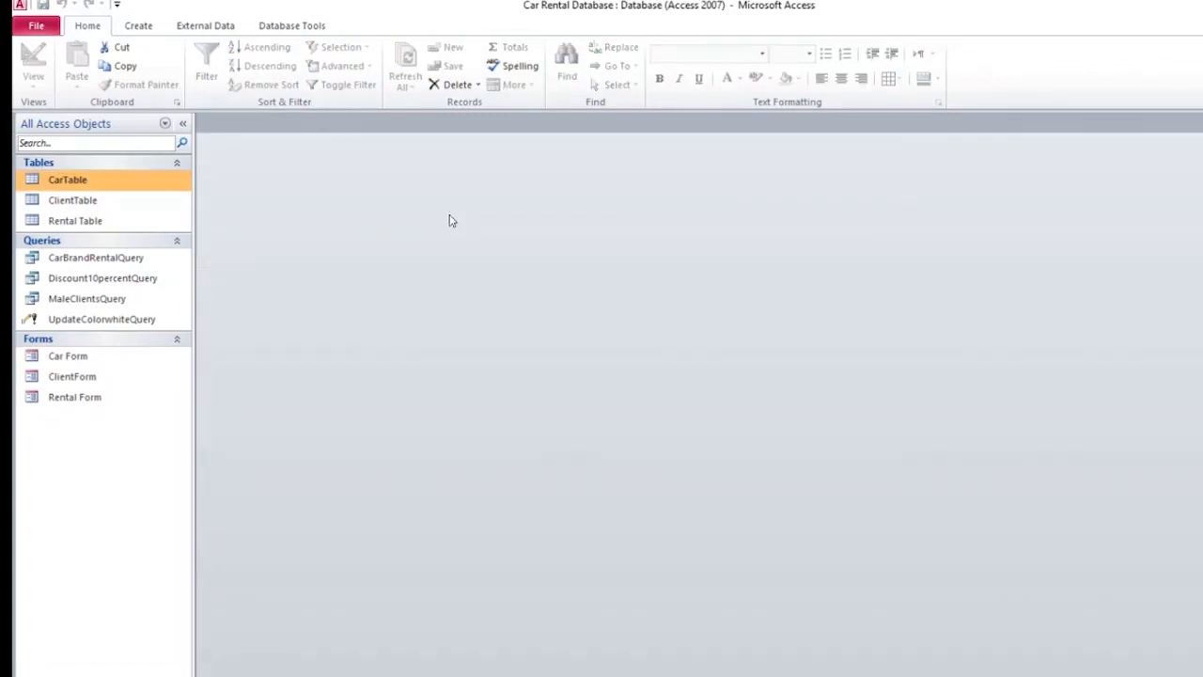
# Open CarBrandRentalQuery and MaleClientsQuery to review their records.
pyautogui.click(67, 255)
pyautogui.doubleClick(67, 256)
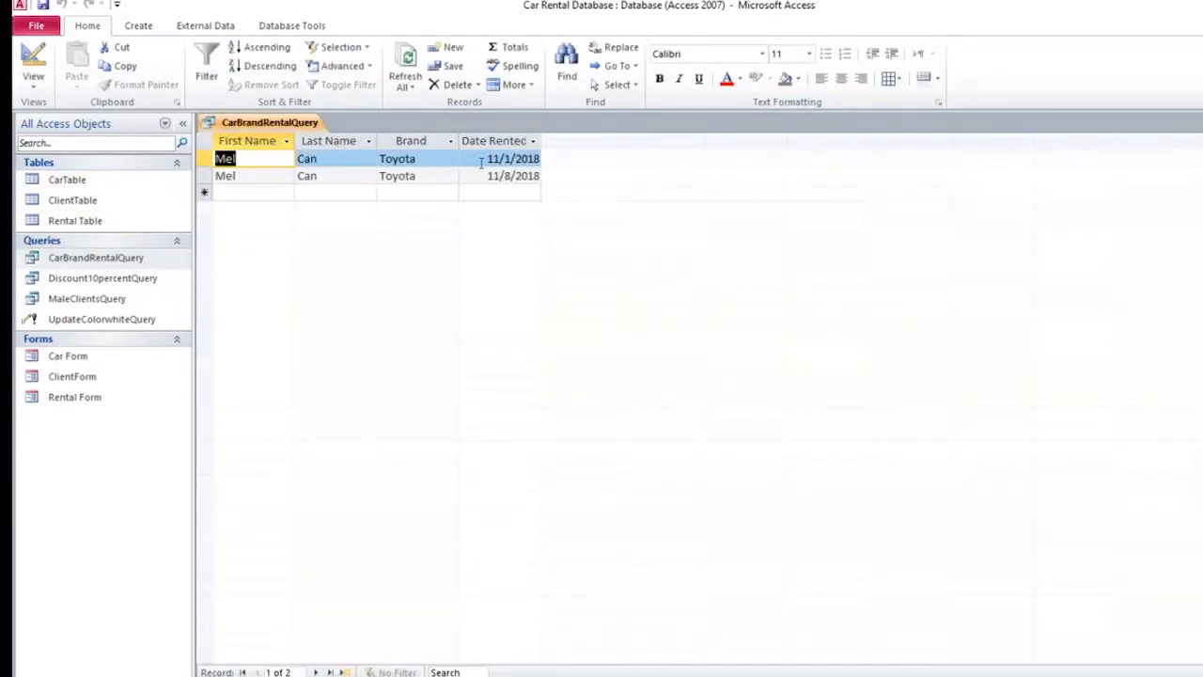
pyautogui.click(73, 300)
pyautogui.doubleClick(74, 300)
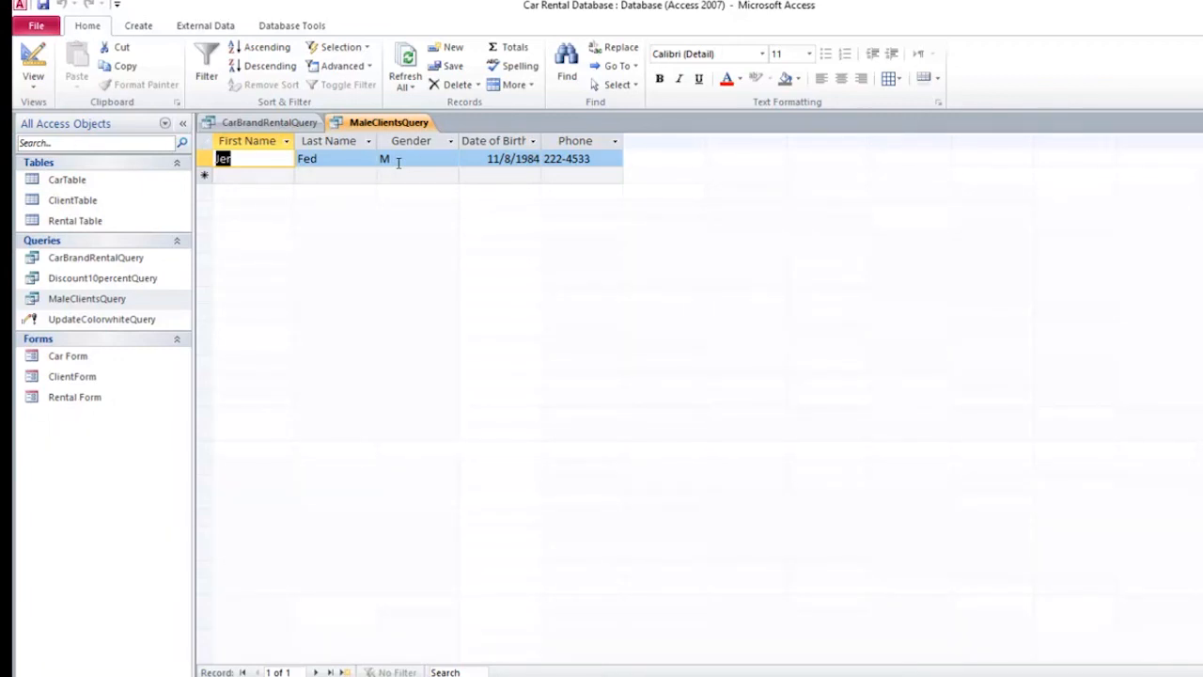
# Open Discount10percentQuery and widen its DiscountedPrice column so the full heading fits.
pyautogui.click(106, 282)
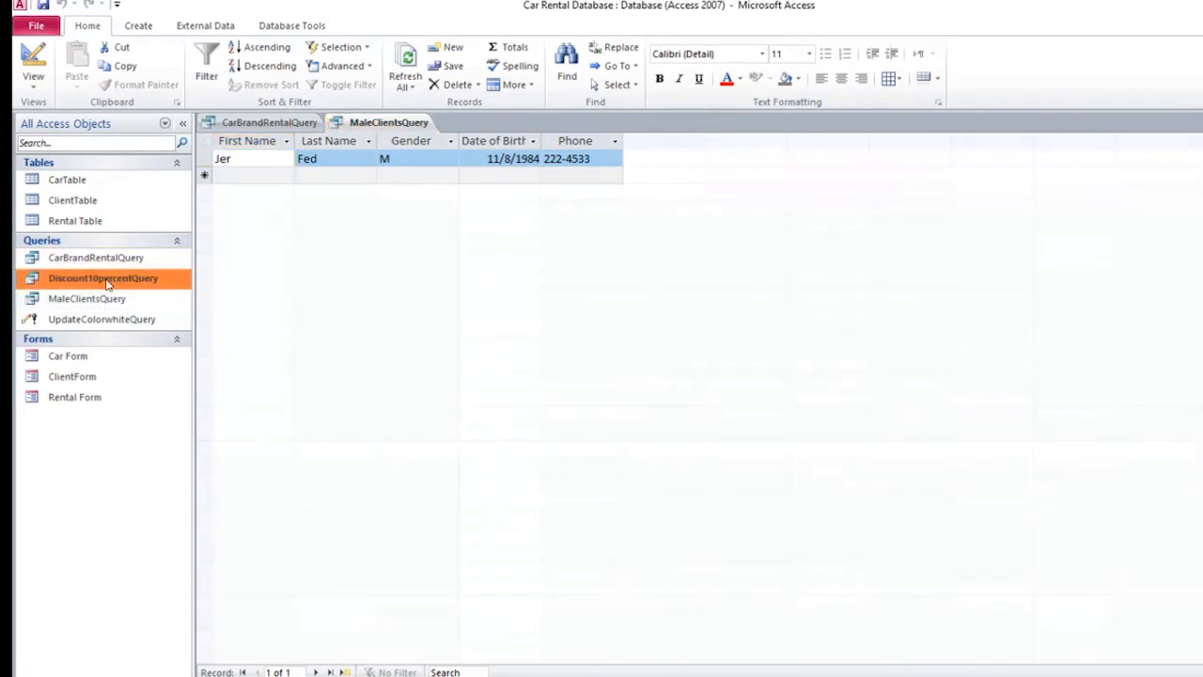
pyautogui.doubleClick(106, 282)
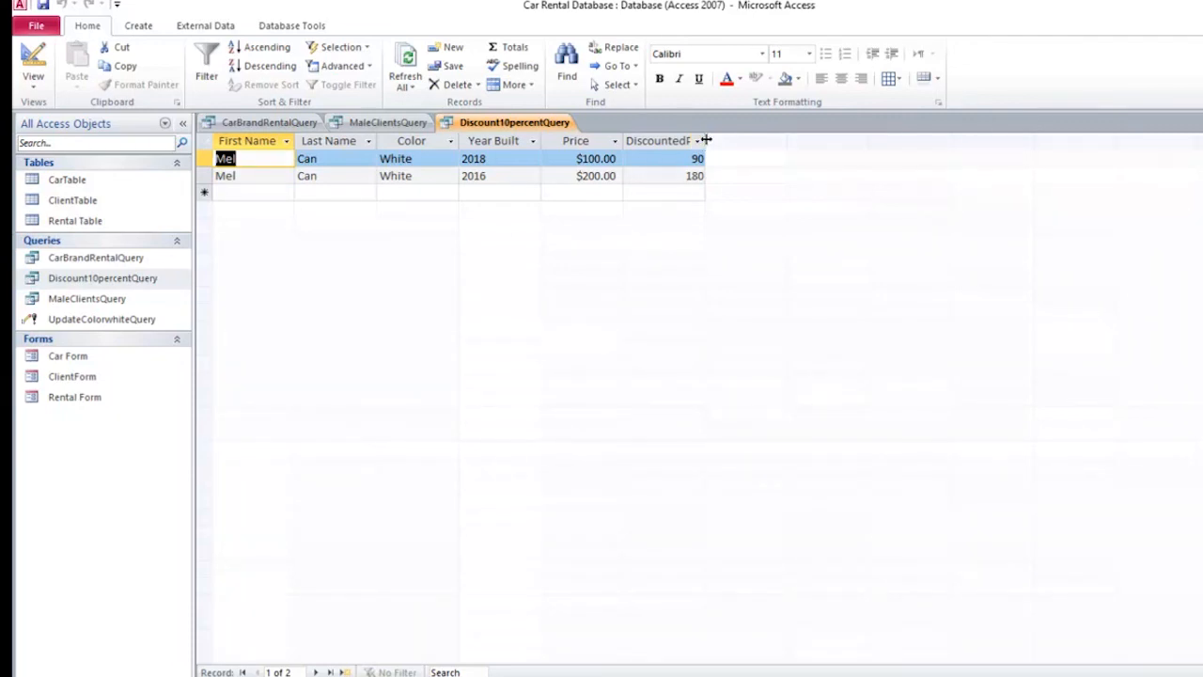
pyautogui.moveTo(706, 140); pyautogui.dragTo(792, 140)
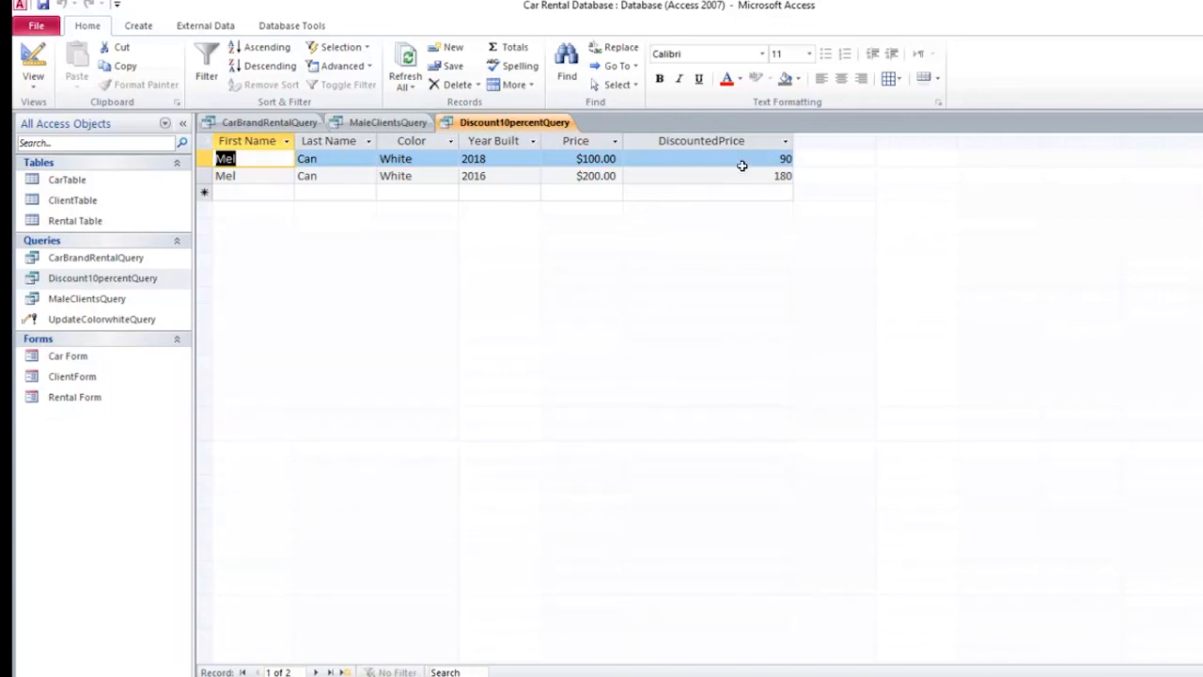
pyautogui.click(98, 320)
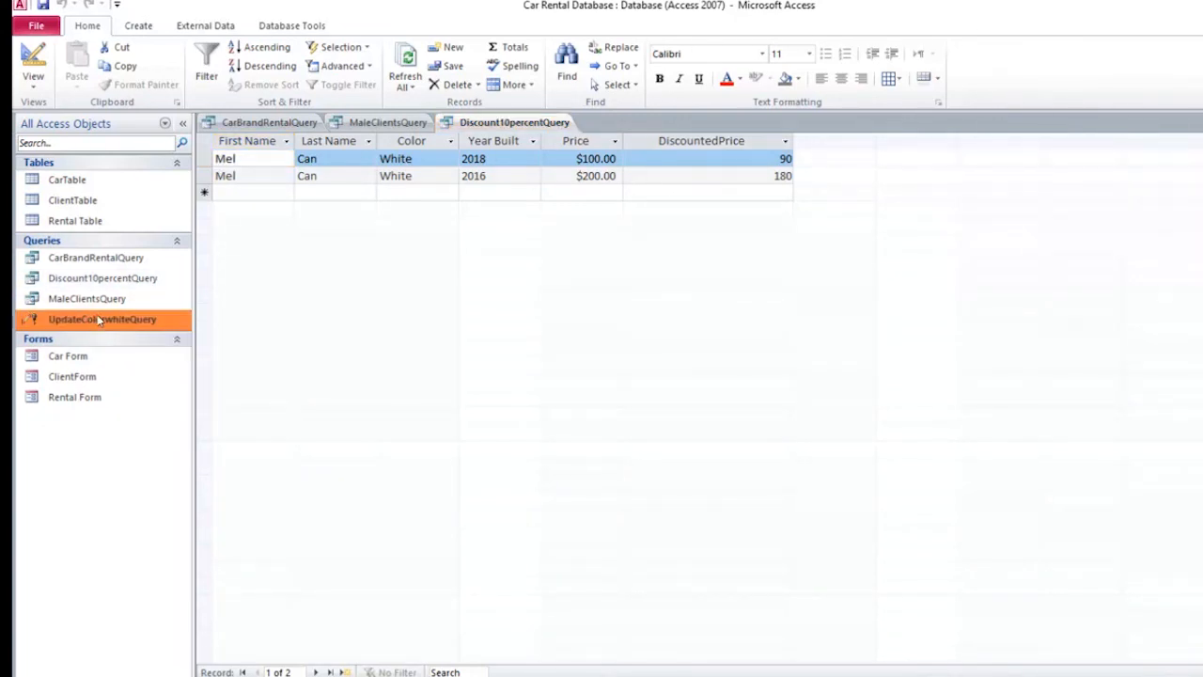